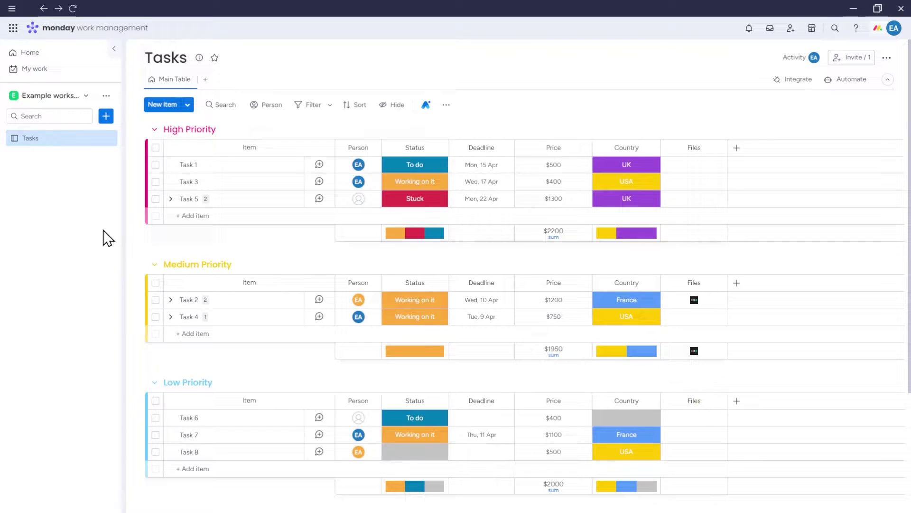
Add a Kanban view to the Tasks board, keeping the name Kanban
{"action": "left_click", "coordinate": [171, 199]}
{"action": "left_click", "coordinate": [171, 199]}
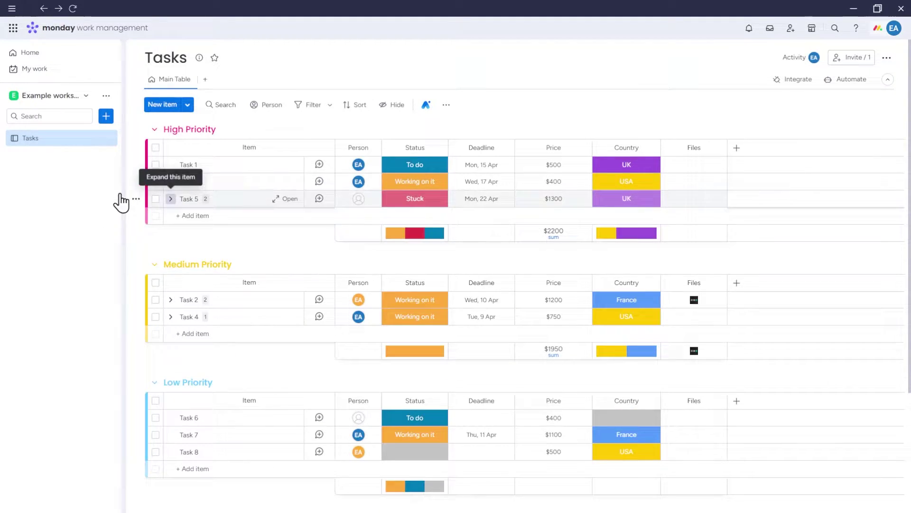
{"action": "left_click", "coordinate": [206, 80]}
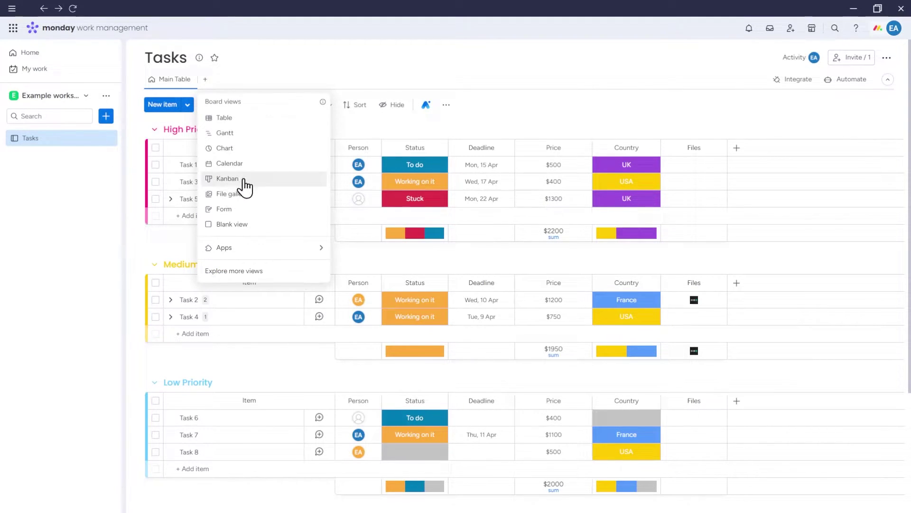
{"action": "left_click", "coordinate": [245, 275]}
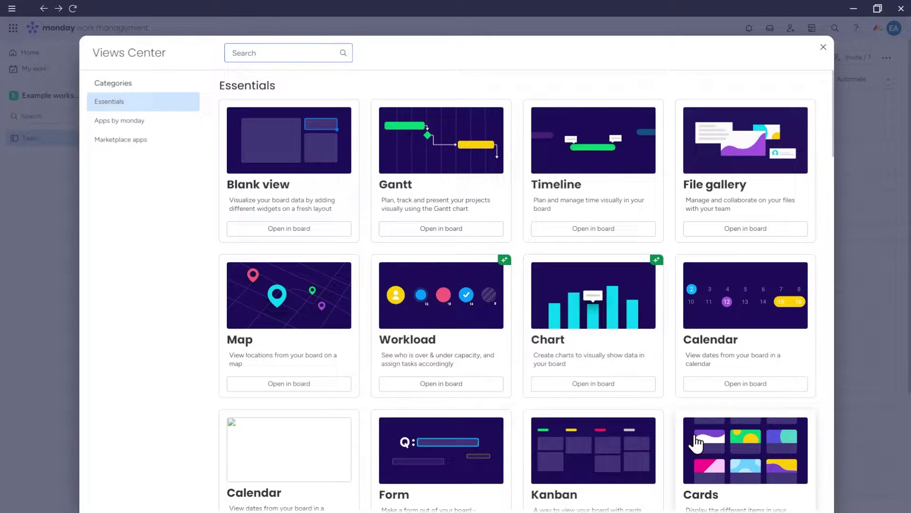
{"action": "scroll", "coordinate": [602, 403], "scroll_direction": "down", "scroll_amount": 3}
{"action": "left_click", "coordinate": [607, 359]}
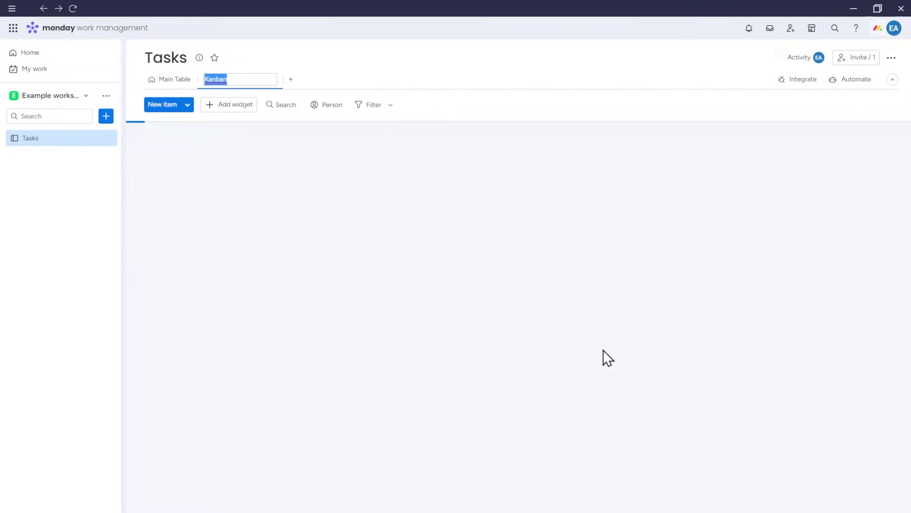
{"action": "left_click", "coordinate": [445, 86]}
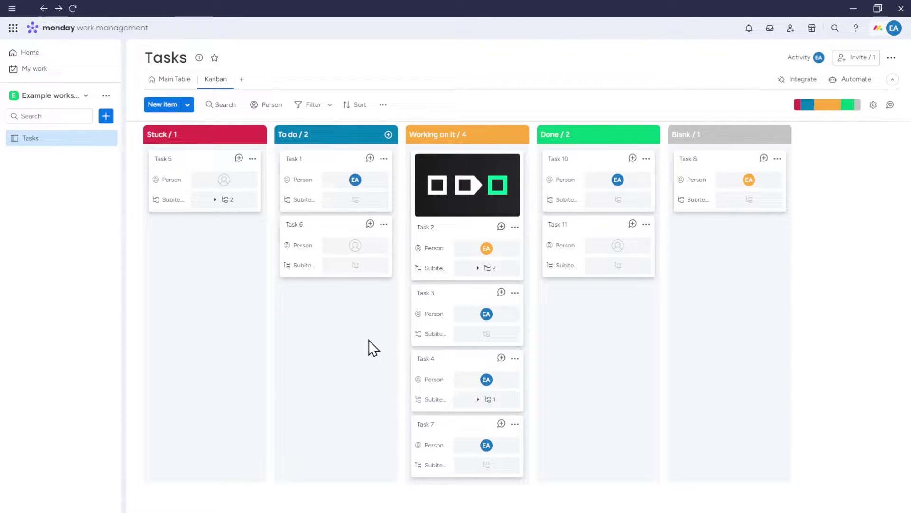
Make Kanban cards show Status, Group, Subitems and Deadline instead of Person
{"action": "left_click", "coordinate": [872, 105]}
{"action": "left_click", "coordinate": [786, 280]}
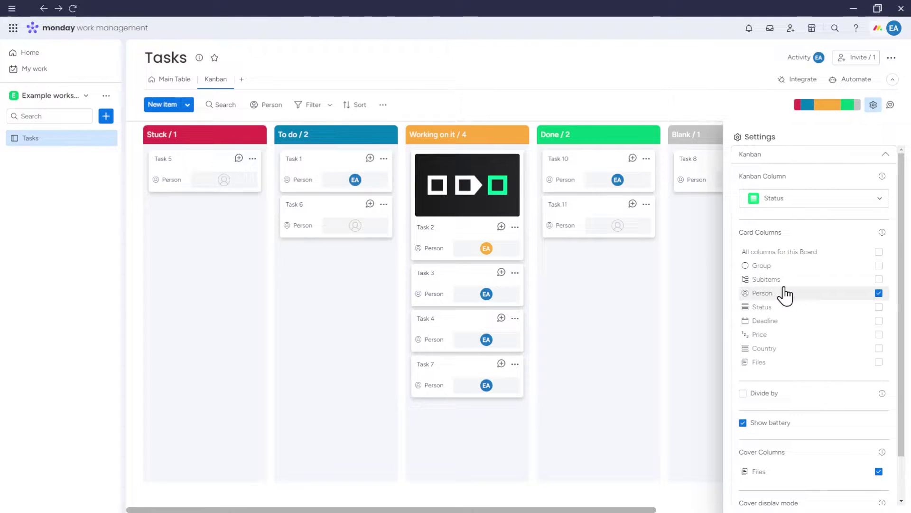
{"action": "left_click", "coordinate": [786, 294]}
{"action": "left_click", "coordinate": [759, 308]}
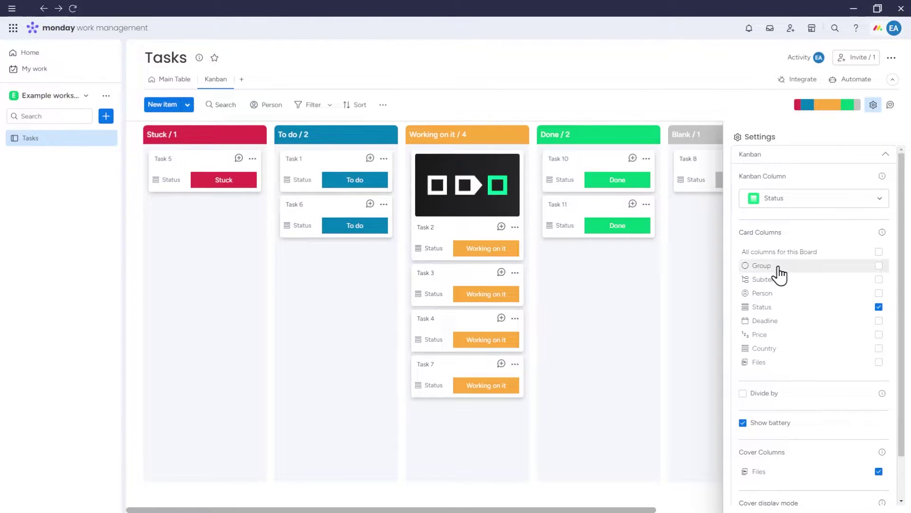
{"action": "left_click", "coordinate": [779, 266]}
{"action": "left_click", "coordinate": [779, 280]}
{"action": "left_click", "coordinate": [778, 321]}
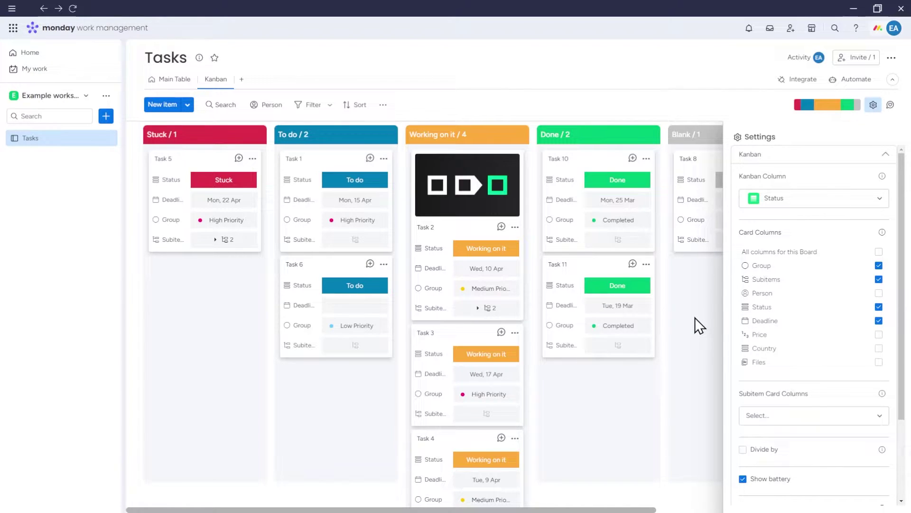
{"action": "left_click", "coordinate": [872, 112]}
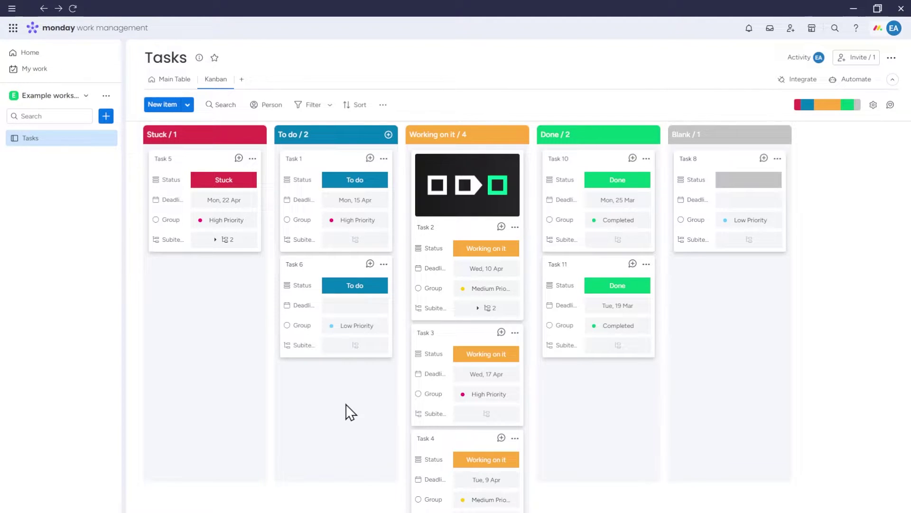
{"action": "left_click", "coordinate": [365, 188]}
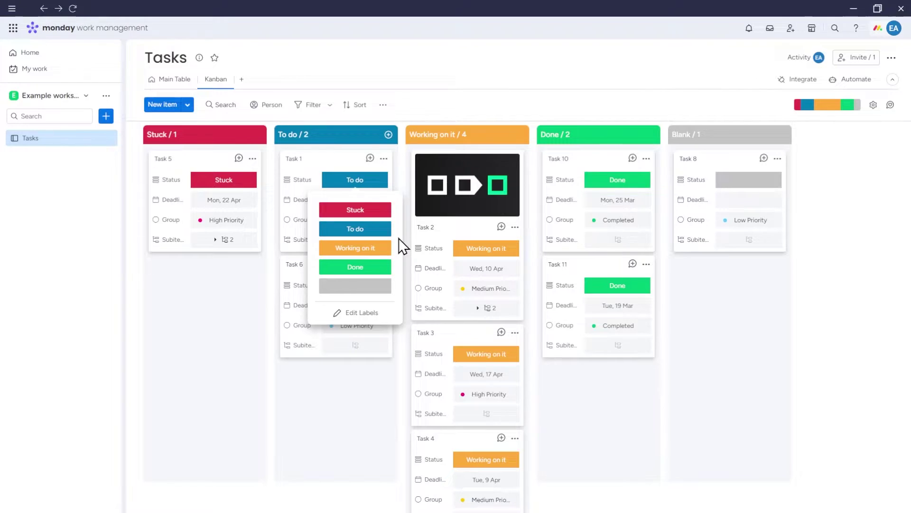
{"action": "left_click", "coordinate": [352, 383]}
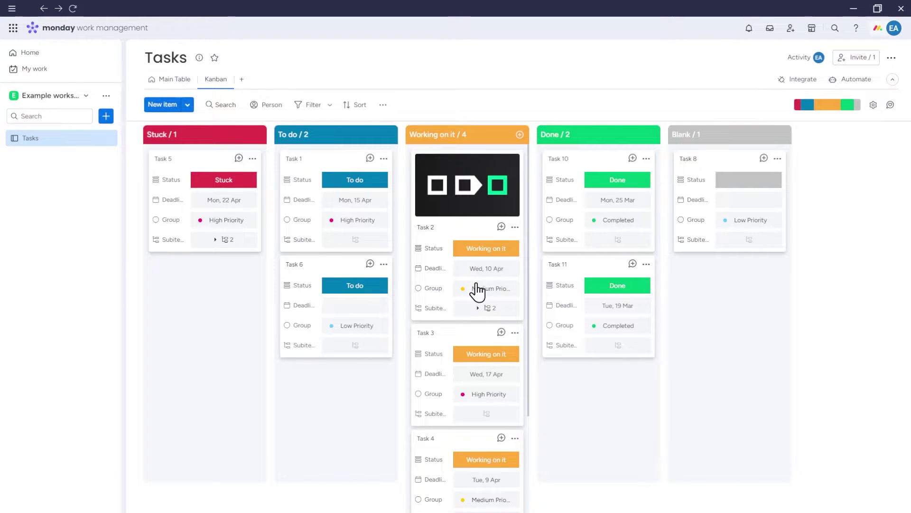
Set Task 2's deadline to Tue, 9 Apr, and review its Files and Updates
{"action": "left_click", "coordinate": [486, 268]}
{"action": "left_click", "coordinate": [453, 377]}
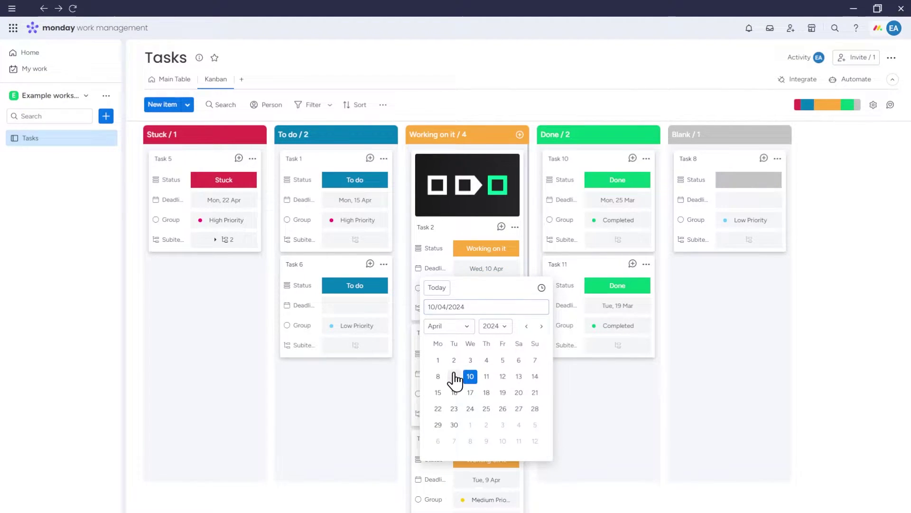
{"action": "left_click", "coordinate": [479, 231]}
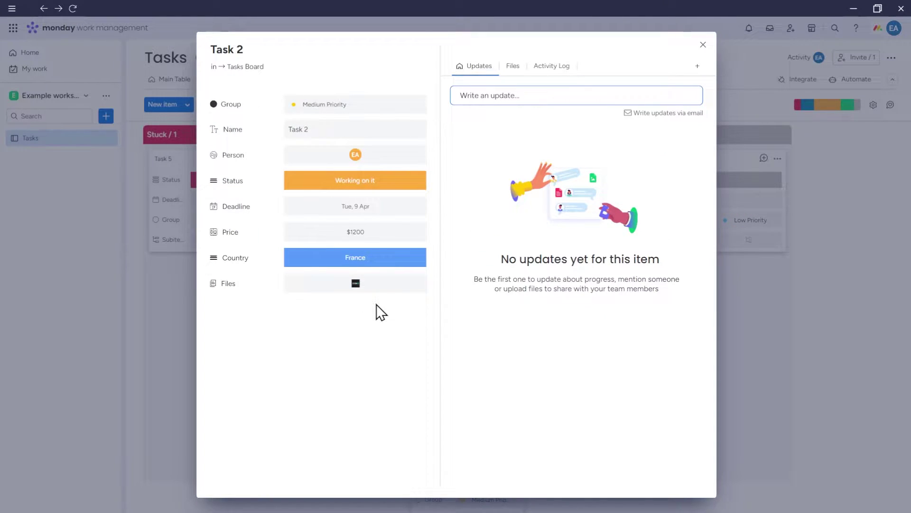
{"action": "left_click", "coordinate": [511, 69]}
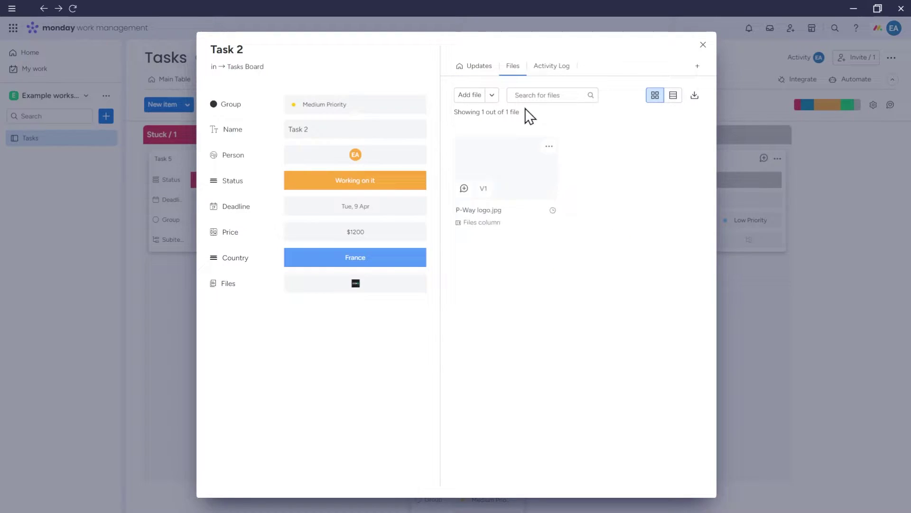
{"action": "left_click", "coordinate": [475, 70]}
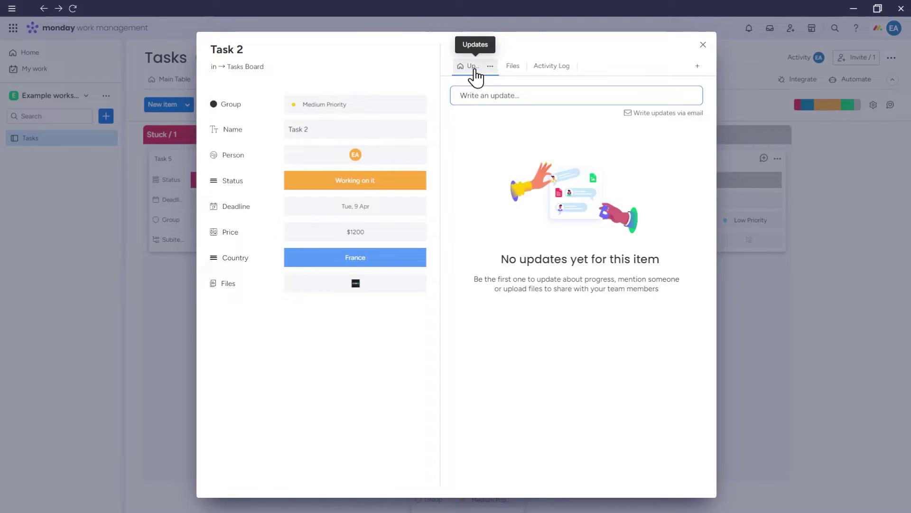
{"action": "left_click", "coordinate": [508, 95]}
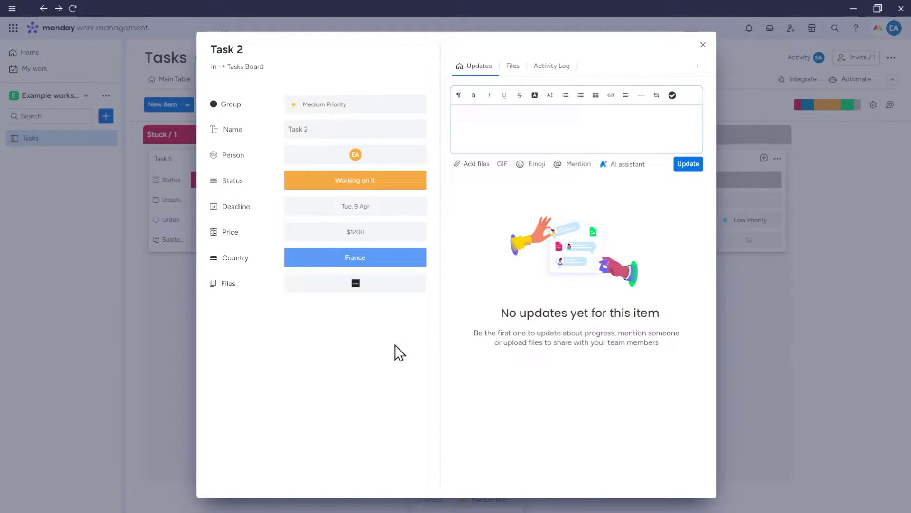
{"action": "key", "text": "Escape"}
{"action": "left_click", "coordinate": [502, 288]}
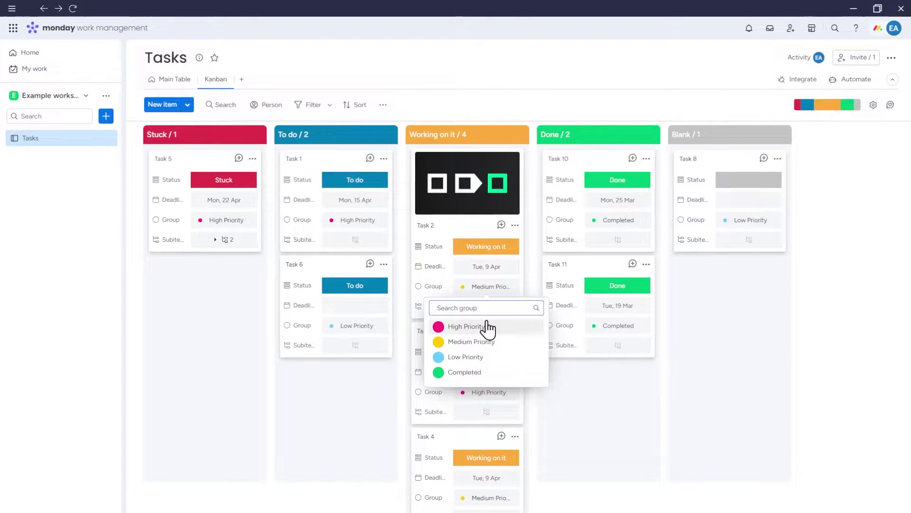
Put Task 2 in High Priority and set its status to To do in the Main Table
{"action": "left_click", "coordinate": [488, 325]}
{"action": "left_click", "coordinate": [171, 80]}
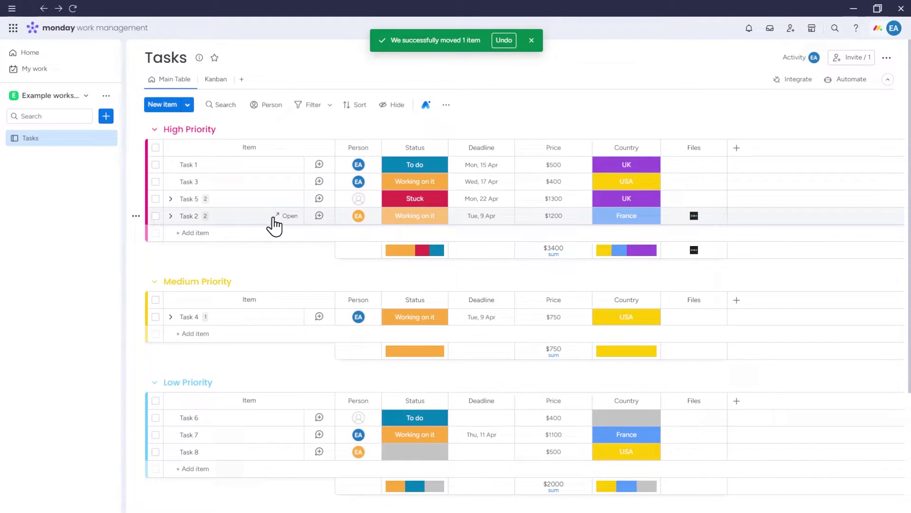
{"action": "left_click", "coordinate": [403, 218]}
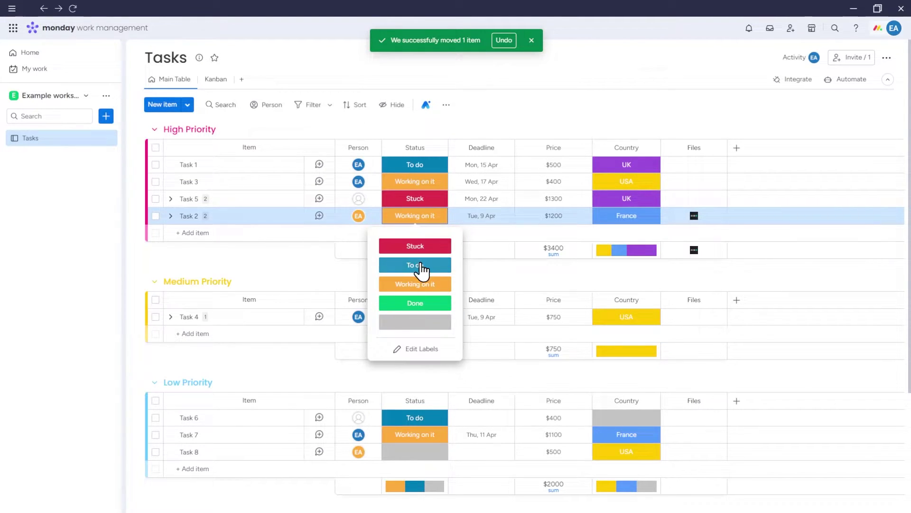
{"action": "left_click", "coordinate": [421, 269]}
{"action": "left_click", "coordinate": [207, 85]}
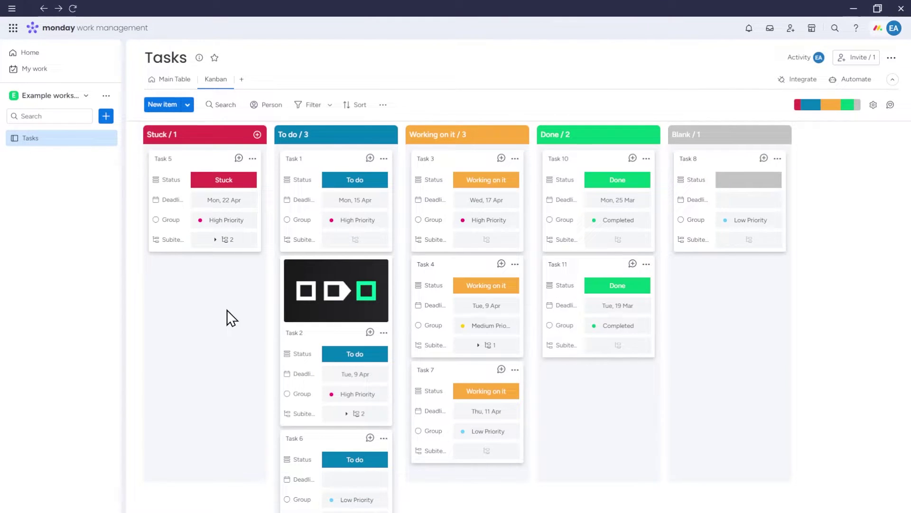
Drag Task 5's card from Stuck into the Working on it column
{"action": "left_click", "coordinate": [230, 242]}
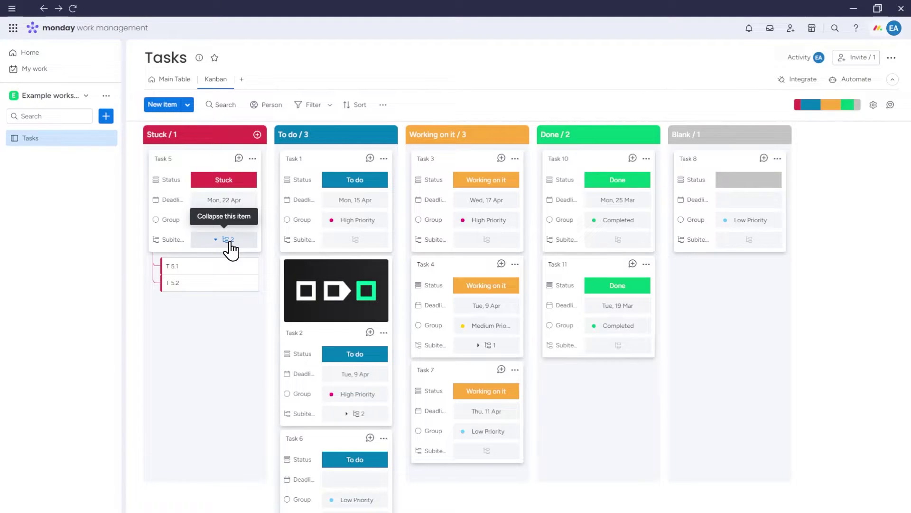
{"action": "left_click", "coordinate": [218, 298]}
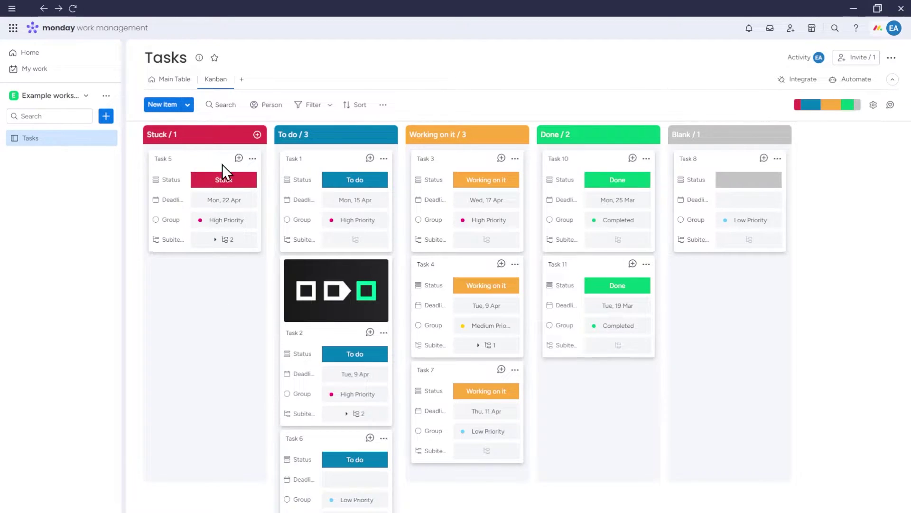
{"action": "left_click_drag", "start_coordinate": [222, 165], "coordinate": [475, 373]}
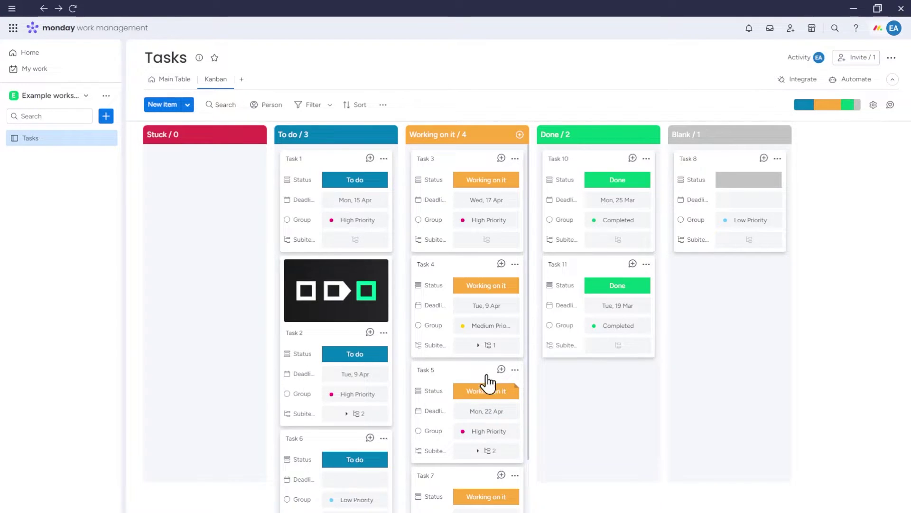
{"action": "left_click", "coordinate": [175, 79]}
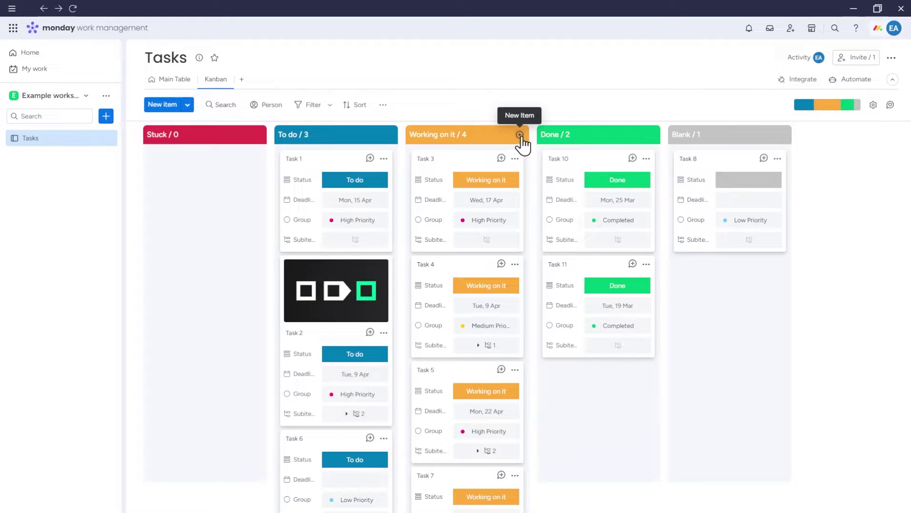
Add a new task named 'task 20' to the Working on it column
{"action": "left_click", "coordinate": [520, 135]}
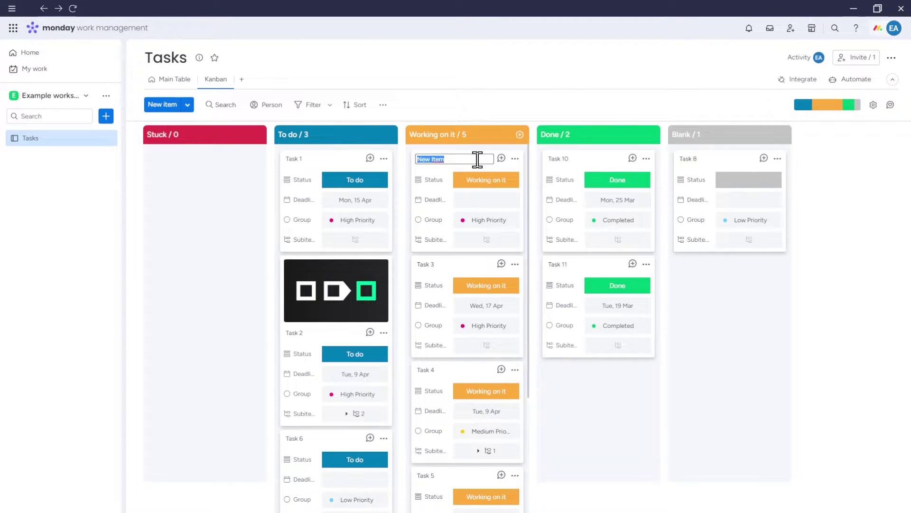
{"action": "type", "text": "task 20"}
{"action": "key", "text": "Return"}
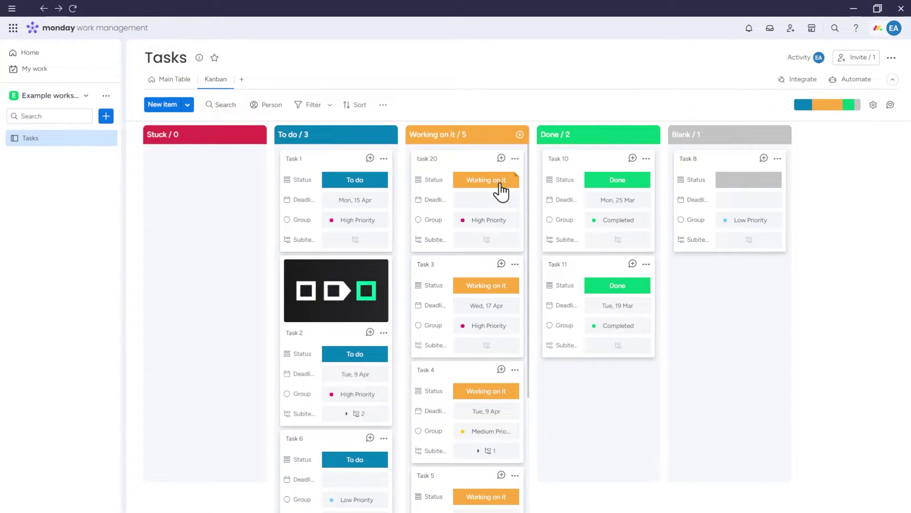
Move task 20 into the Medium Priority group from the Main Table
{"action": "left_click", "coordinate": [173, 82]}
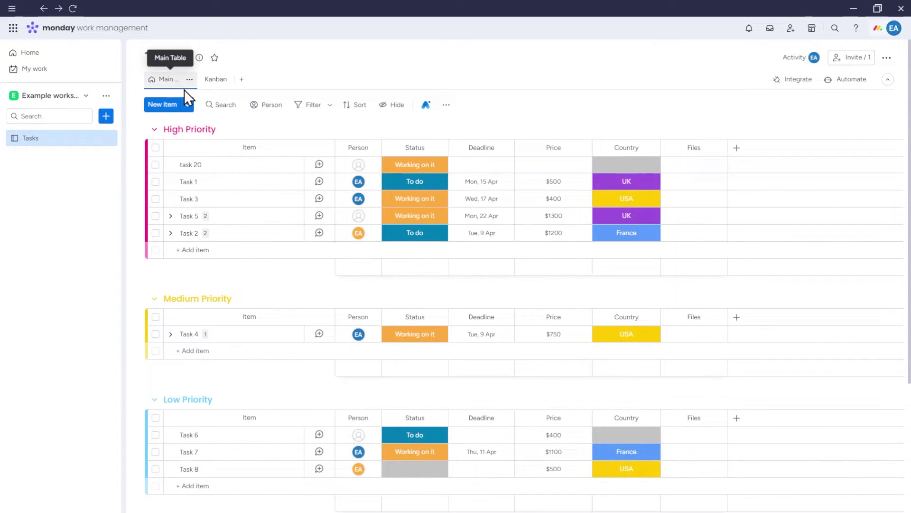
{"action": "left_click", "coordinate": [155, 164]}
{"action": "left_click_drag", "start_coordinate": [223, 186], "coordinate": [171, 340]}
{"action": "left_click", "coordinate": [212, 85]}
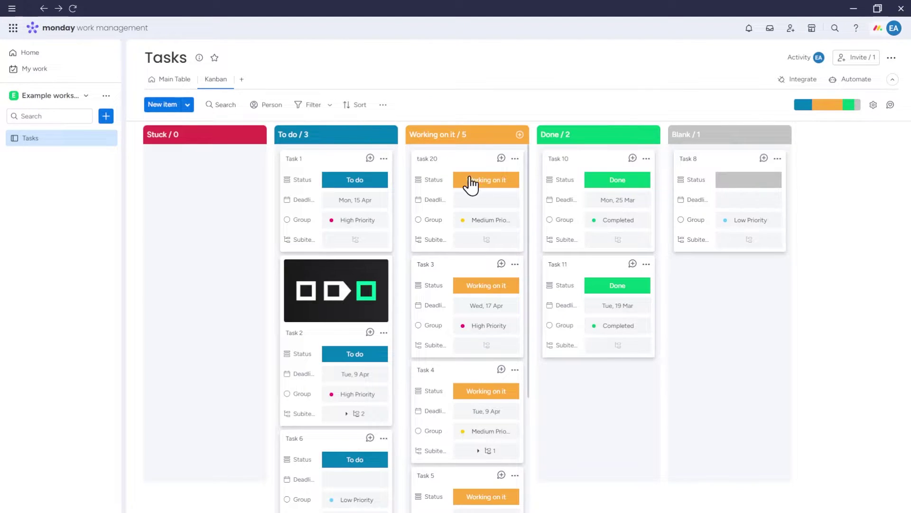
{"action": "left_click", "coordinate": [507, 225]}
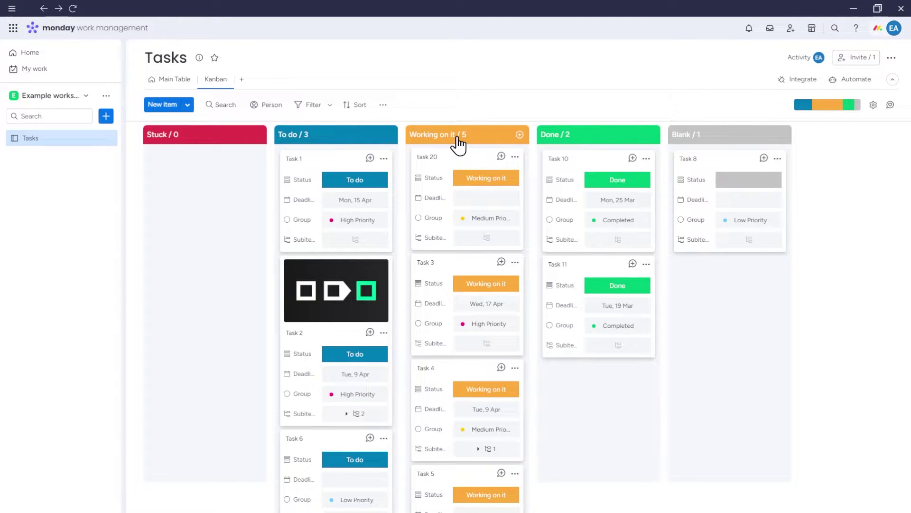
{"action": "left_click_drag", "start_coordinate": [458, 142], "coordinate": [322, 142]}
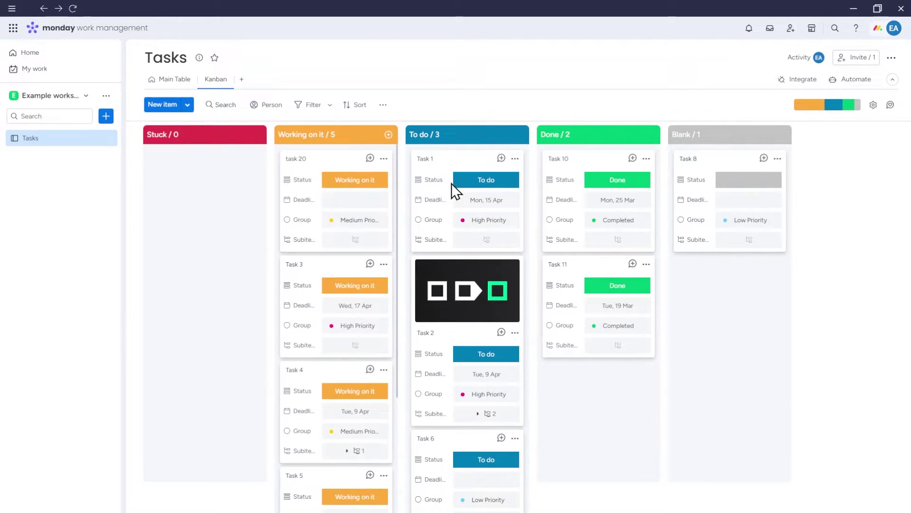
{"action": "left_click", "coordinate": [474, 180]}
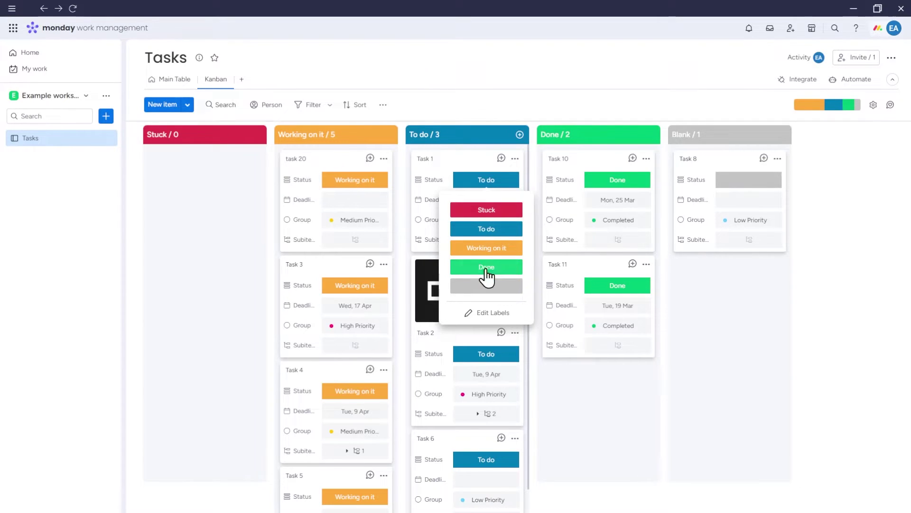
{"action": "left_click", "coordinate": [503, 107]}
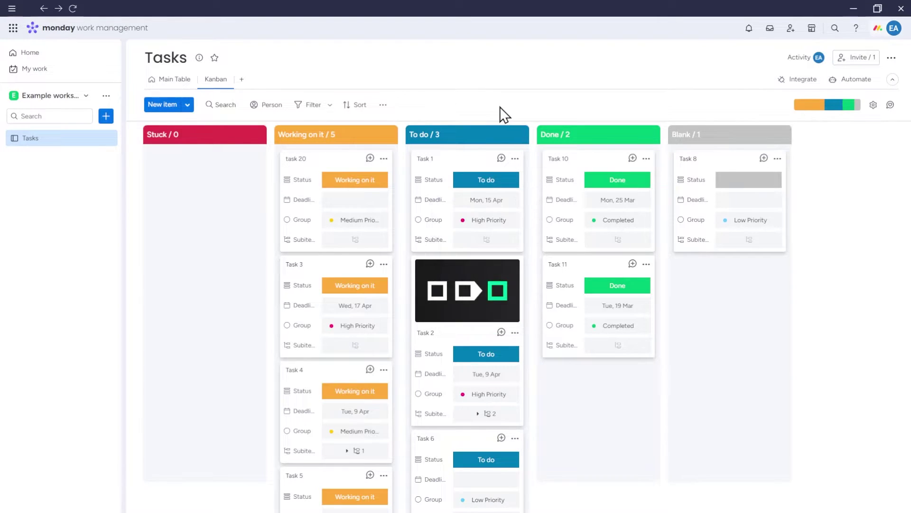
{"action": "left_click", "coordinate": [174, 79]}
{"action": "left_click", "coordinate": [436, 200]}
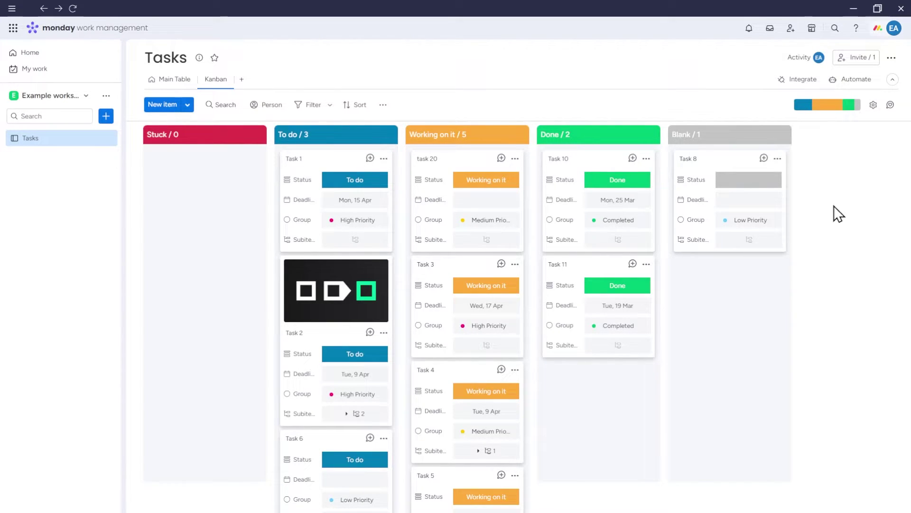
Open the Kanban settings and keep Status as the Kanban column
{"action": "left_click", "coordinate": [873, 106]}
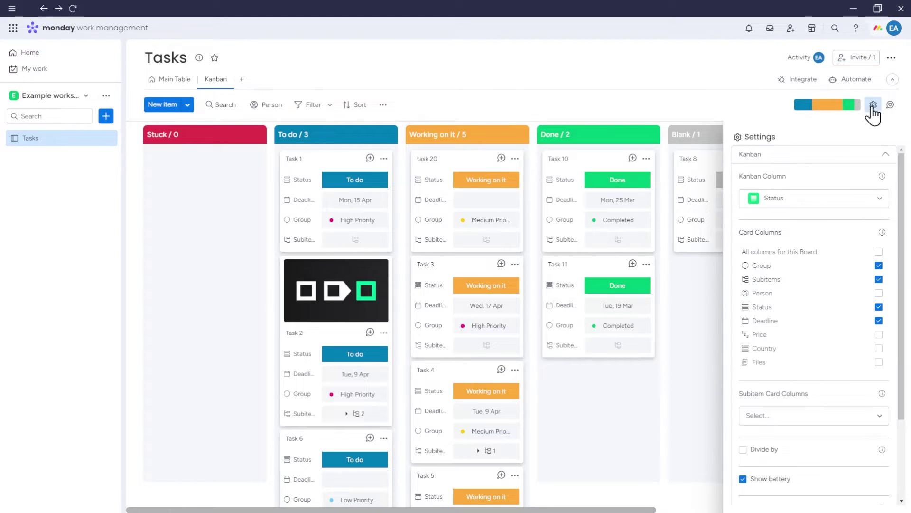
{"action": "left_click", "coordinate": [851, 199]}
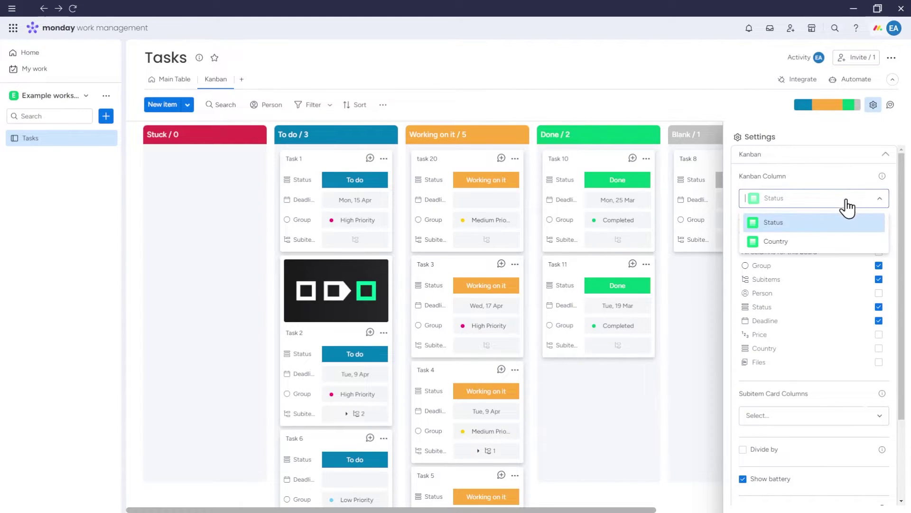
{"action": "left_click", "coordinate": [836, 230]}
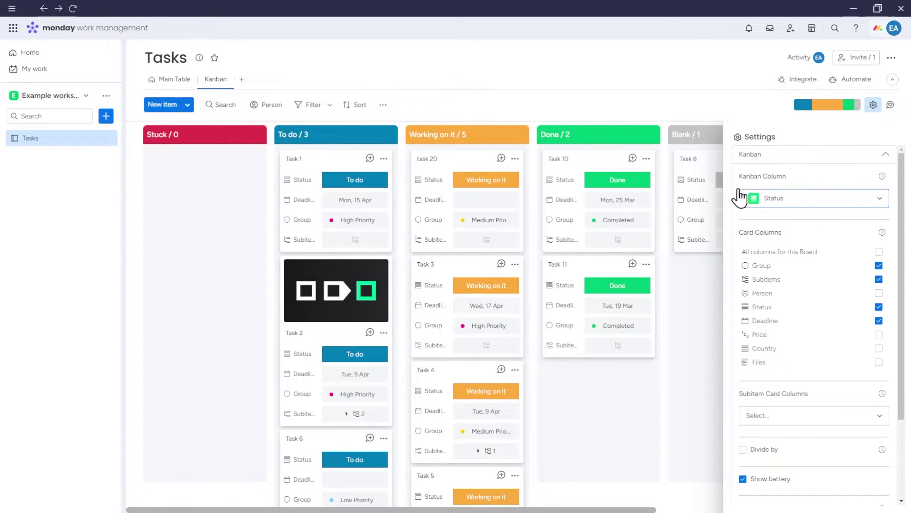
{"action": "left_click", "coordinate": [489, 182]}
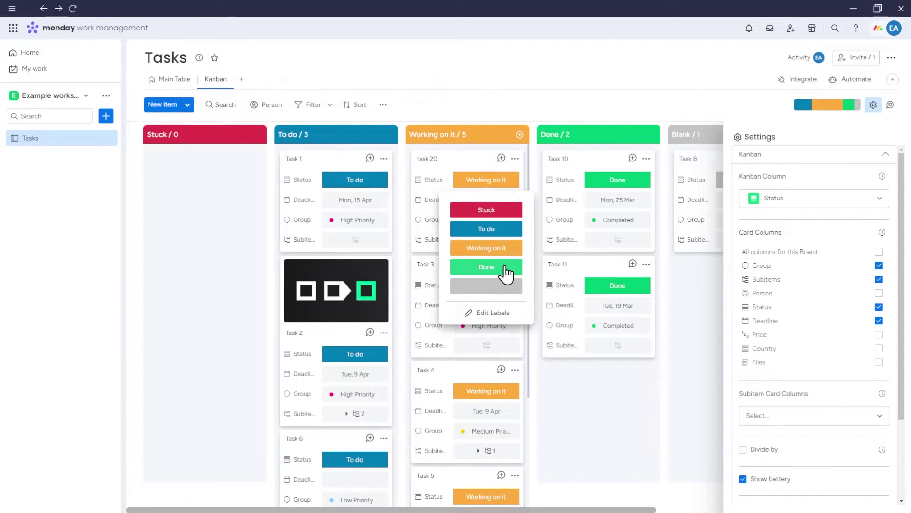
{"action": "left_click", "coordinate": [512, 189]}
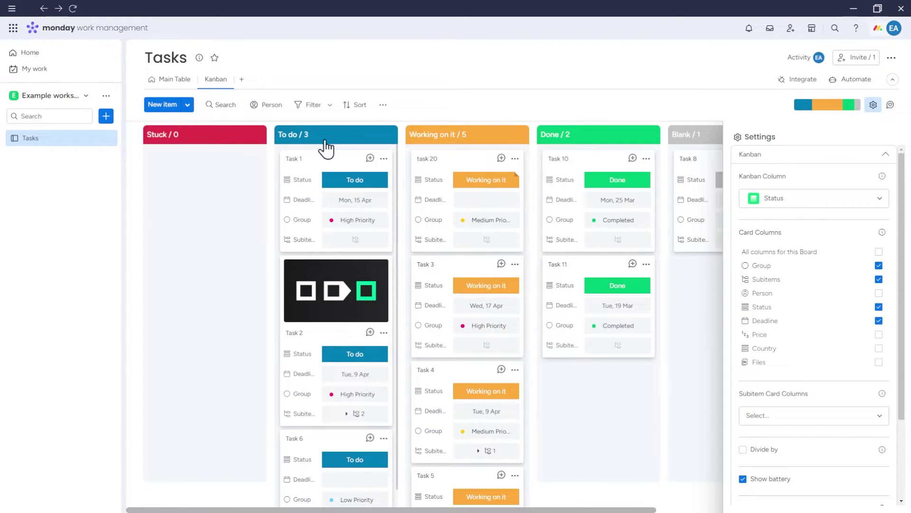
Try Country as the Kanban column, then set it back to Status
{"action": "left_click", "coordinate": [779, 190]}
{"action": "left_click", "coordinate": [791, 246]}
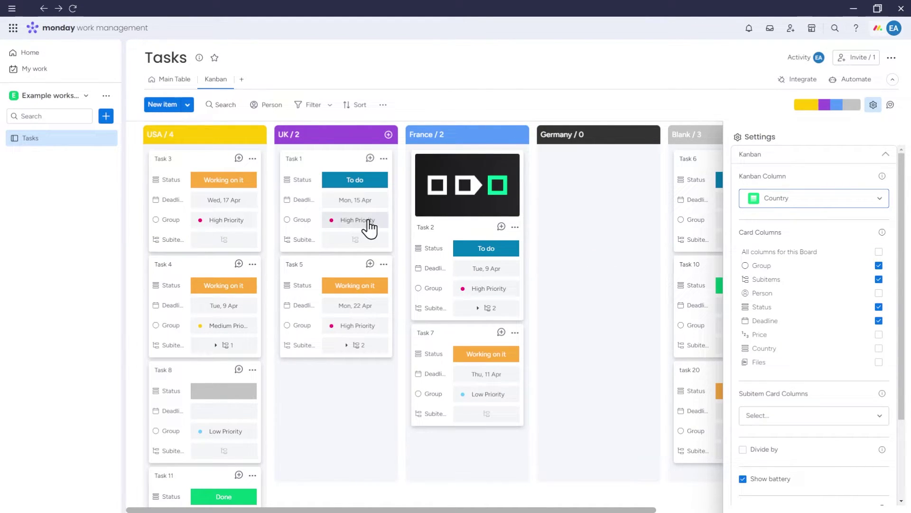
{"action": "left_click", "coordinate": [778, 201]}
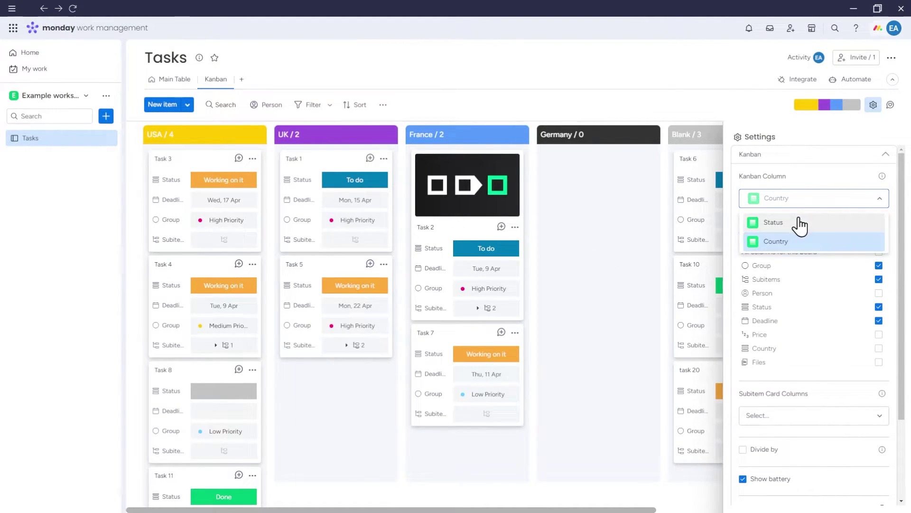
{"action": "left_click", "coordinate": [800, 223]}
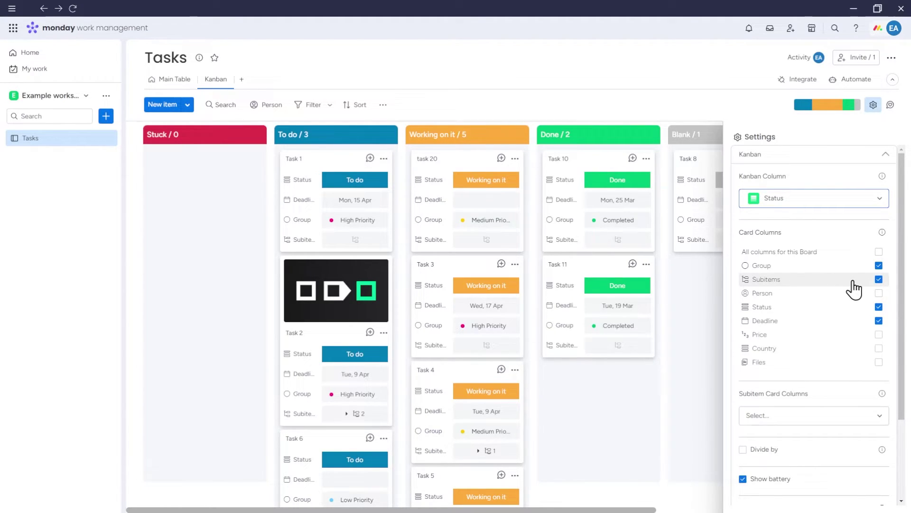
Show the Date field on subitem cards and expand Task 2's subitems
{"action": "left_click", "coordinate": [805, 416]}
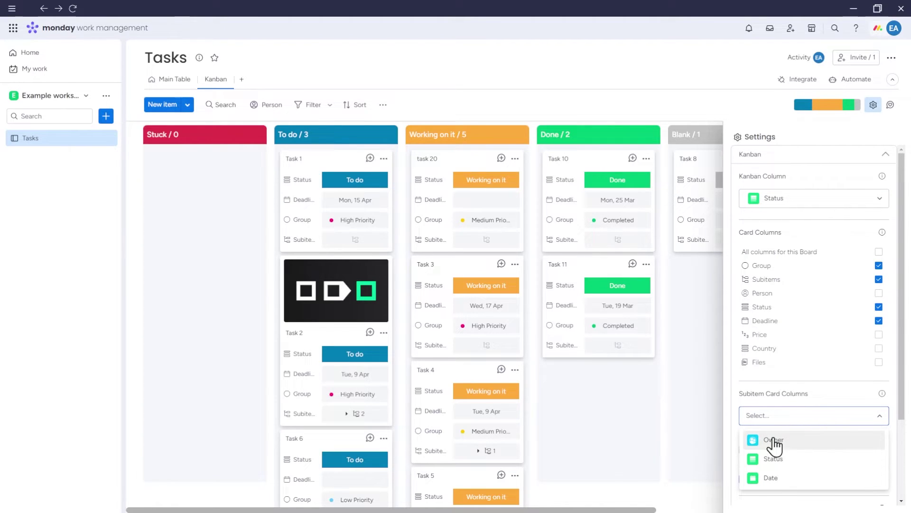
{"action": "left_click", "coordinate": [791, 478]}
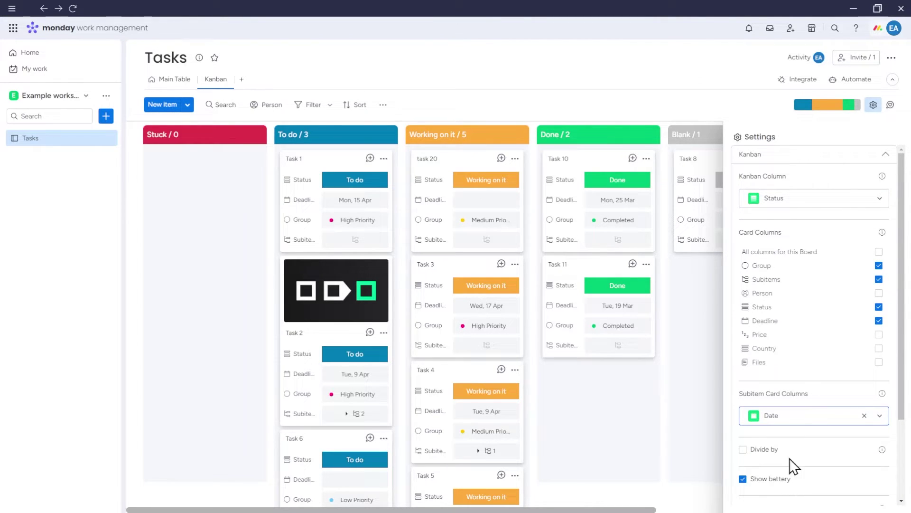
{"action": "left_click", "coordinate": [351, 413]}
Set subitem T2 1's date to Mon, 15 Apr 2024
{"action": "left_click", "coordinate": [366, 439]}
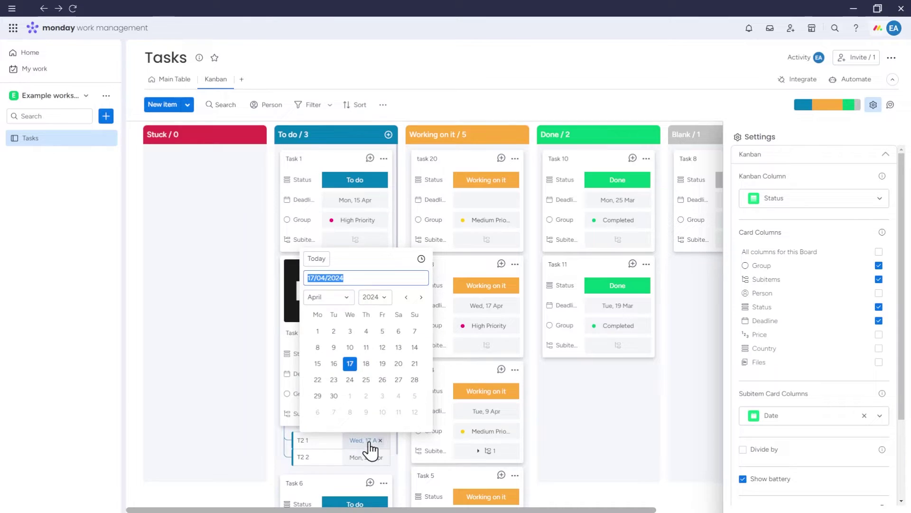
{"action": "left_click", "coordinate": [318, 363]}
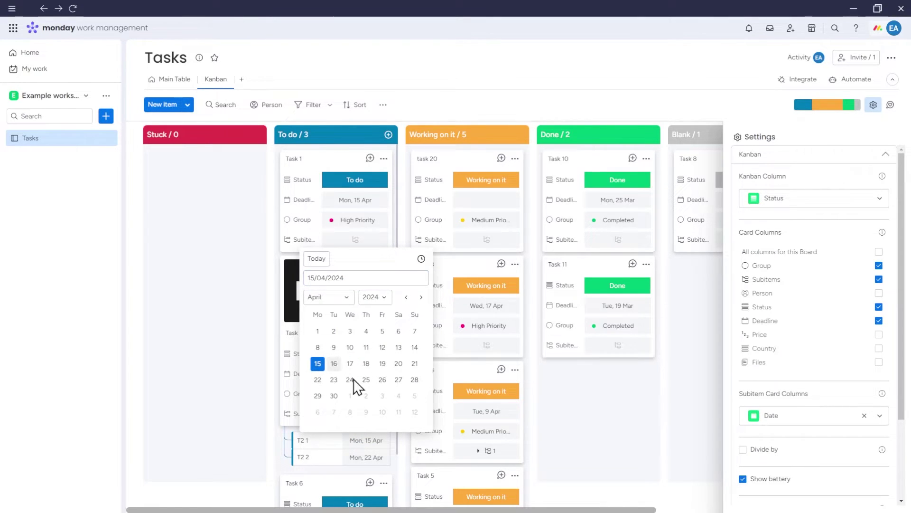
{"action": "left_click", "coordinate": [566, 402]}
Turn on Divide by and keep it dividing the board by Group
{"action": "scroll", "coordinate": [803, 394], "scroll_direction": "down", "scroll_amount": 2}
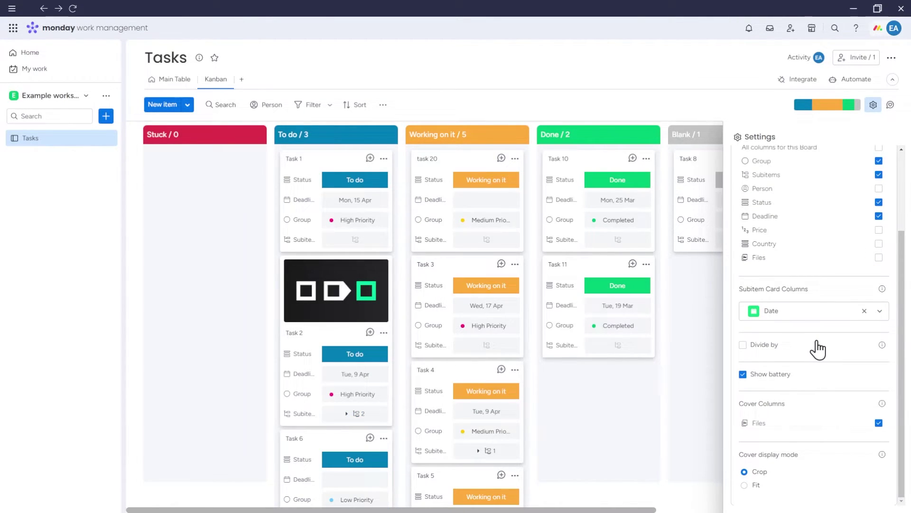
{"action": "left_click", "coordinate": [749, 344]}
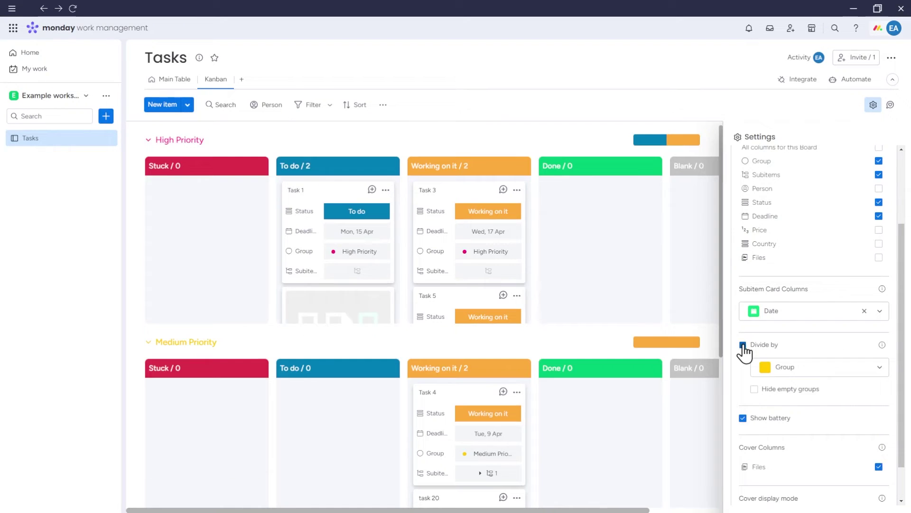
{"action": "left_click", "coordinate": [810, 373]}
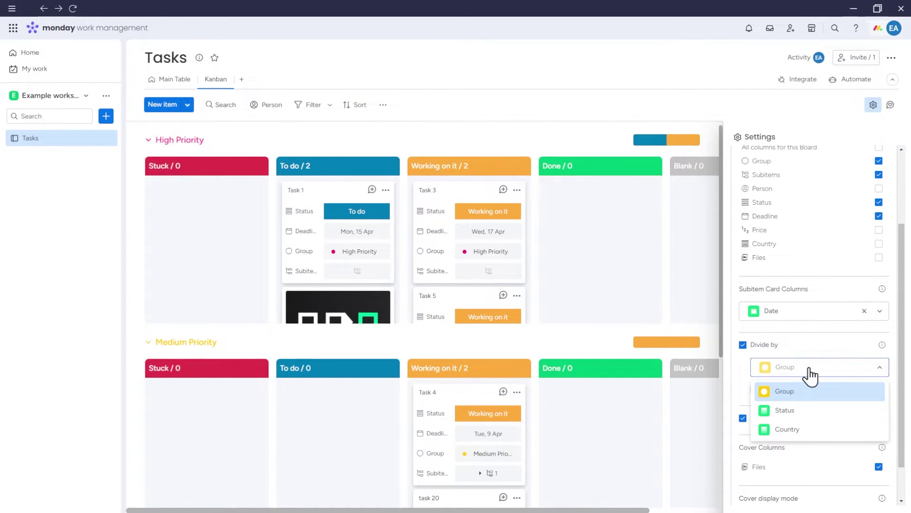
{"action": "left_click", "coordinate": [809, 392]}
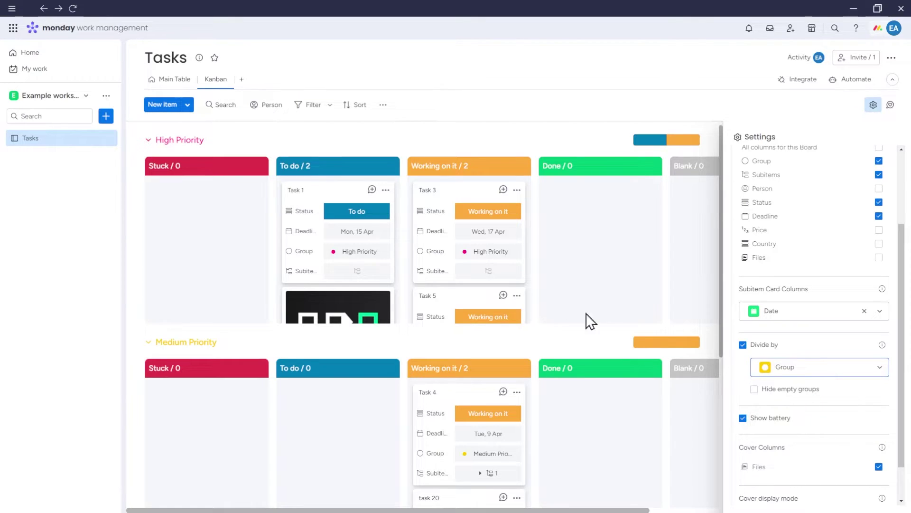
Drag Task 4 into Low Priority's Done column
{"action": "scroll", "coordinate": [232, 314], "scroll_direction": "down", "scroll_amount": 5}
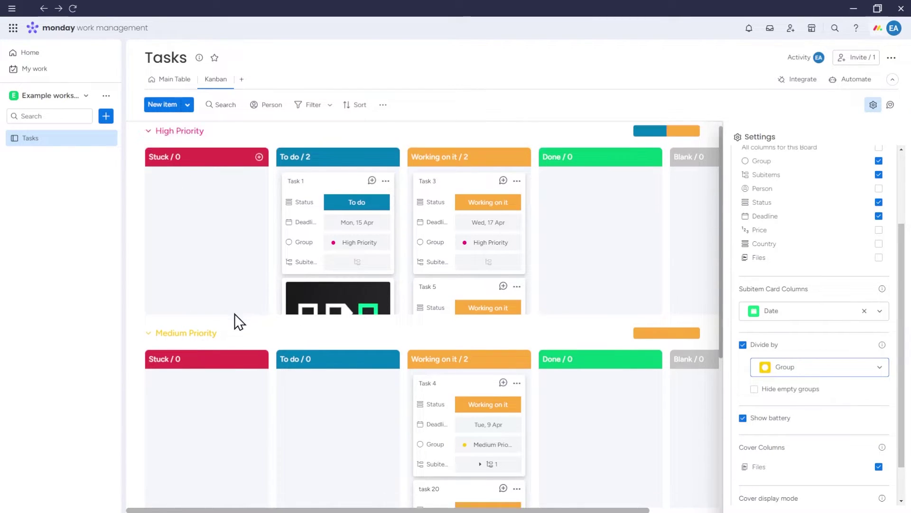
{"action": "scroll", "coordinate": [221, 307], "scroll_direction": "up", "scroll_amount": 3}
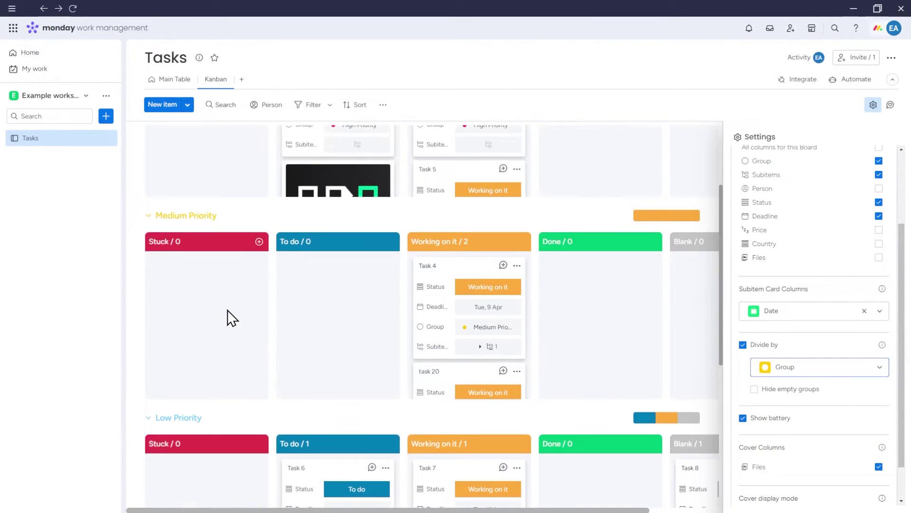
{"action": "left_click_drag", "start_coordinate": [447, 278], "coordinate": [571, 430]}
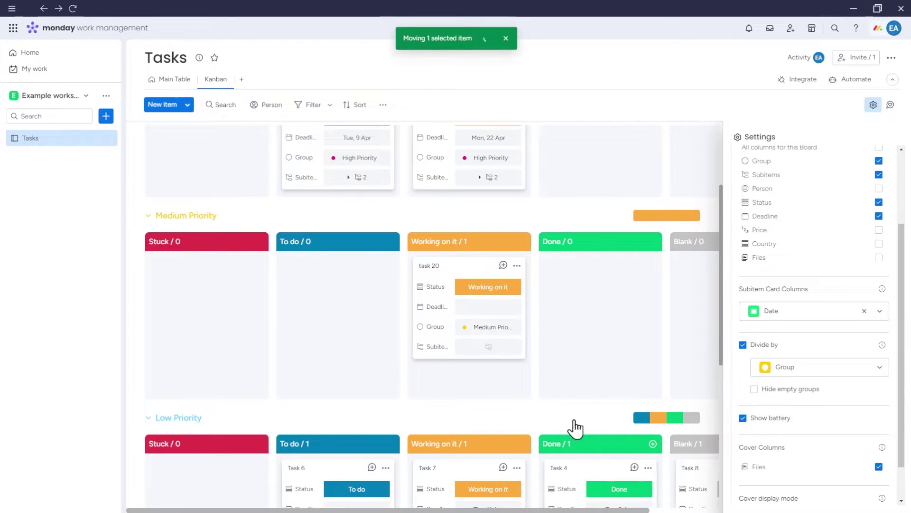
Drag Task 5 into Medium Priority's Working on it column
{"action": "scroll", "coordinate": [570, 385], "scroll_direction": "down", "scroll_amount": 3}
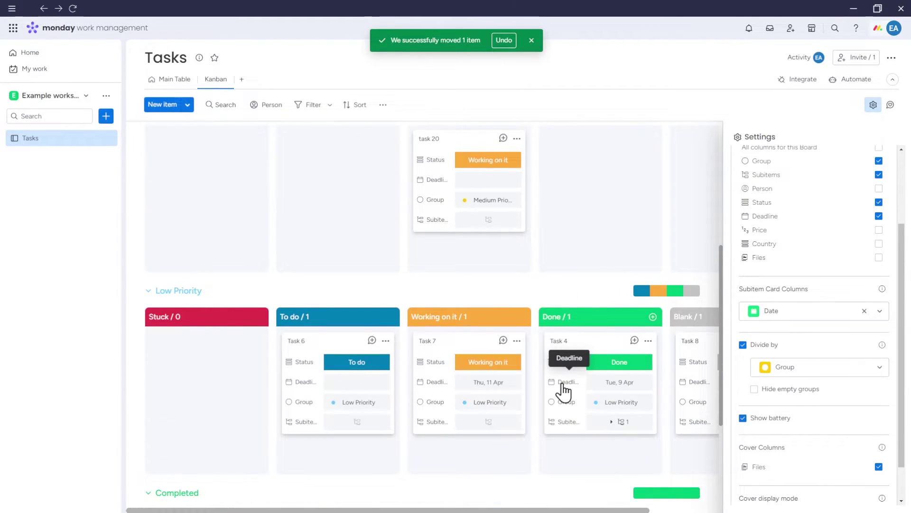
{"action": "scroll", "coordinate": [542, 379], "scroll_direction": "up", "scroll_amount": 3}
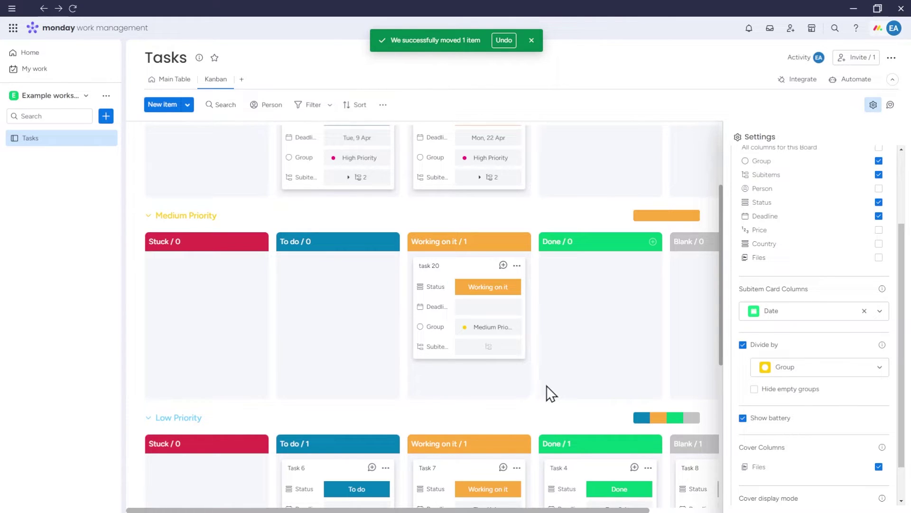
{"action": "scroll", "coordinate": [536, 382], "scroll_direction": "up", "scroll_amount": 3}
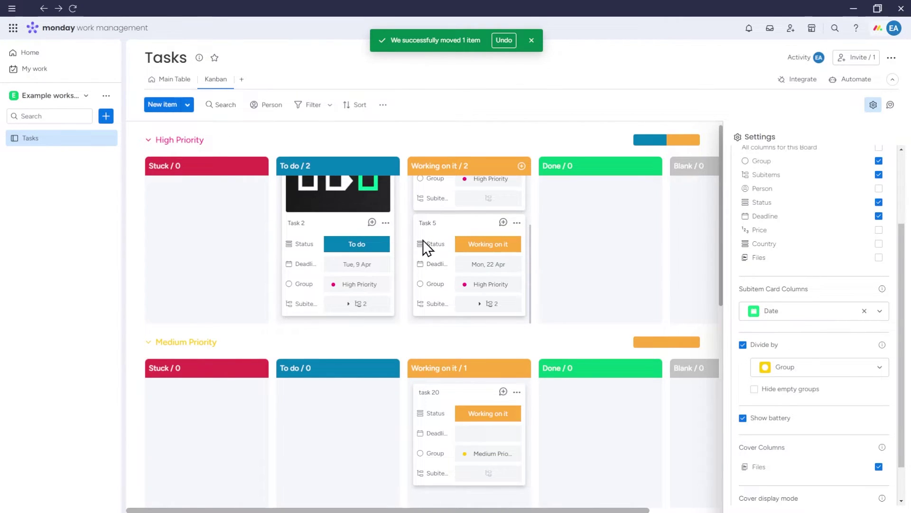
{"action": "left_click_drag", "start_coordinate": [427, 247], "coordinate": [478, 377]}
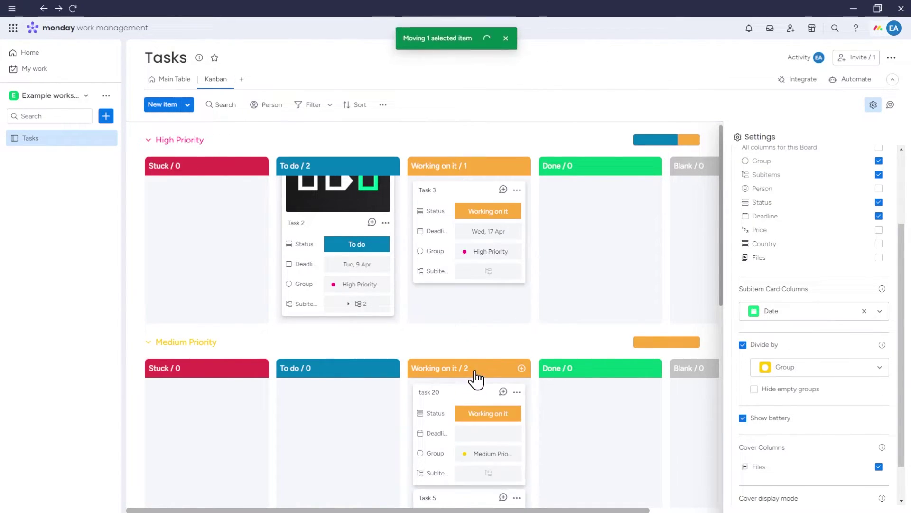
{"action": "scroll", "coordinate": [482, 342], "scroll_direction": "down", "scroll_amount": 3}
{"action": "scroll", "coordinate": [477, 361], "scroll_direction": "down", "scroll_amount": 2}
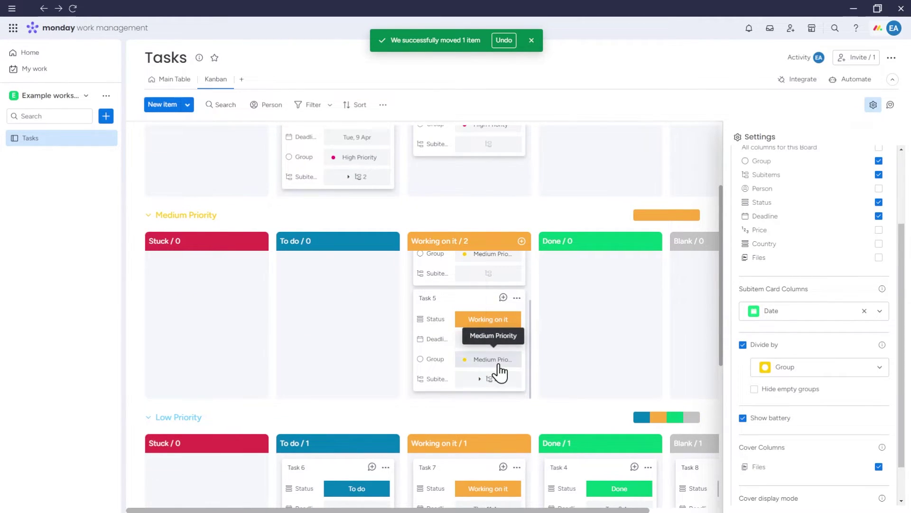
Set Divide by to Country and tick 'Hide empty groups' so Germany disappears
{"action": "left_click", "coordinate": [789, 375]}
{"action": "left_click", "coordinate": [795, 429]}
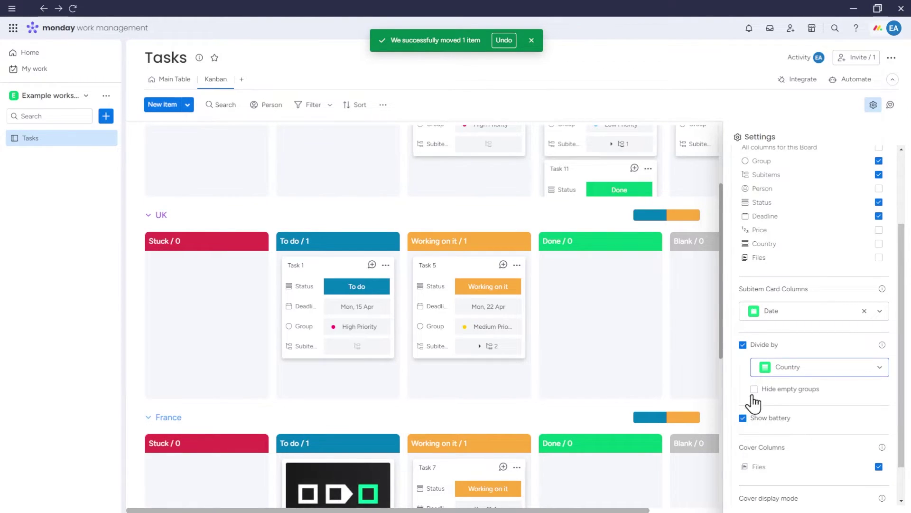
{"action": "scroll", "coordinate": [669, 356], "scroll_direction": "up", "scroll_amount": 3}
{"action": "scroll", "coordinate": [645, 334], "scroll_direction": "down", "scroll_amount": 10}
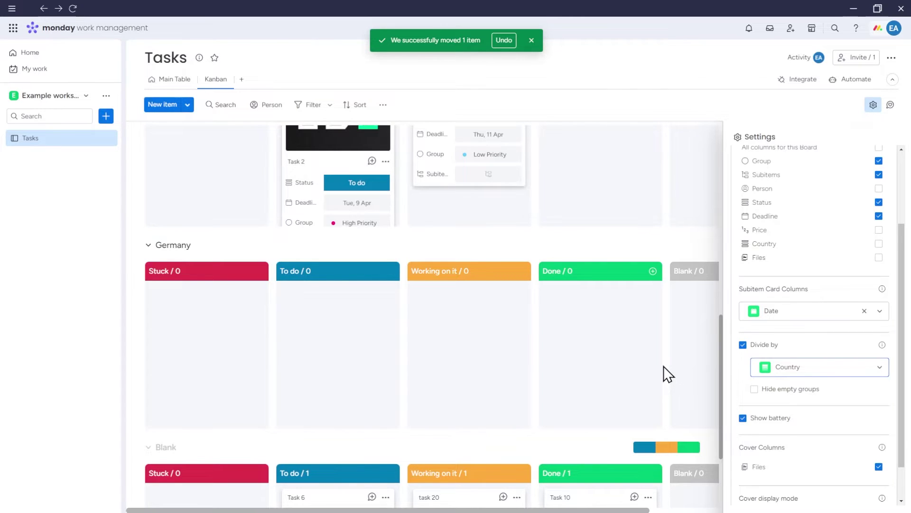
{"action": "left_click", "coordinate": [754, 389]}
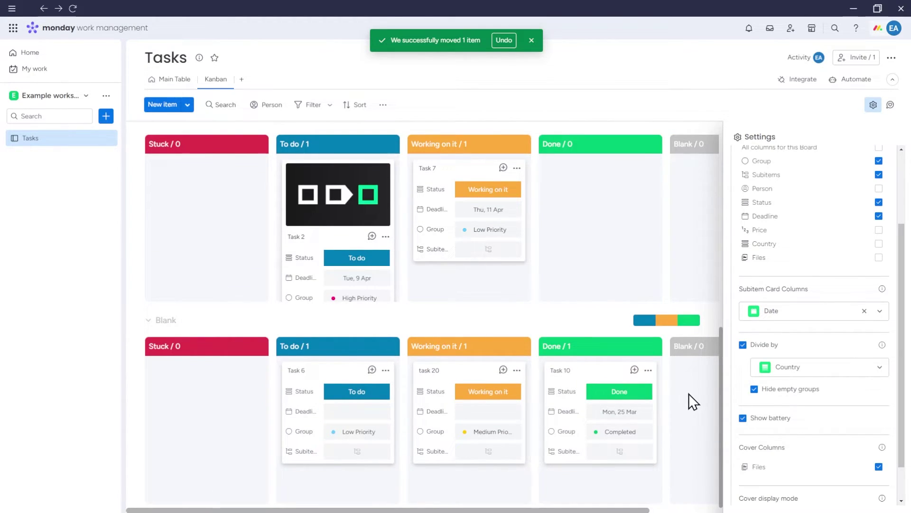
{"action": "scroll", "coordinate": [826, 442], "scroll_direction": "down", "scroll_amount": 2}
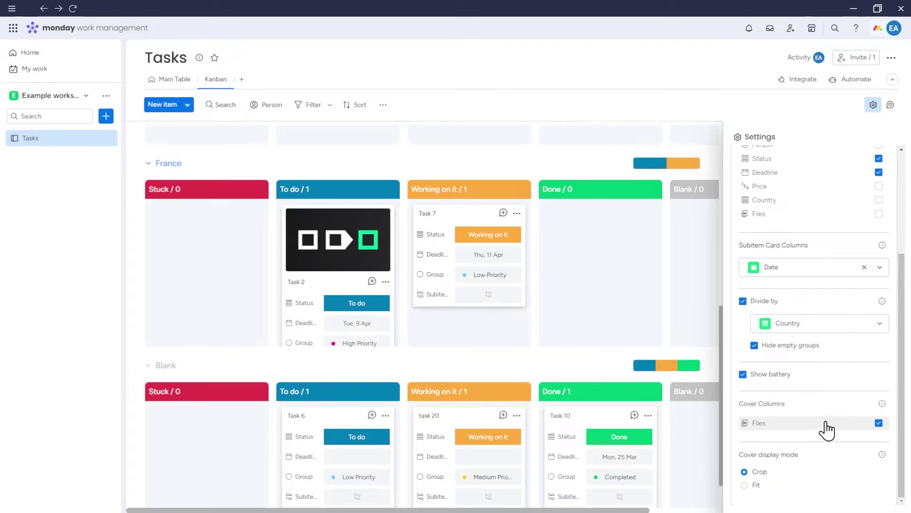
{"action": "left_click", "coordinate": [879, 424]}
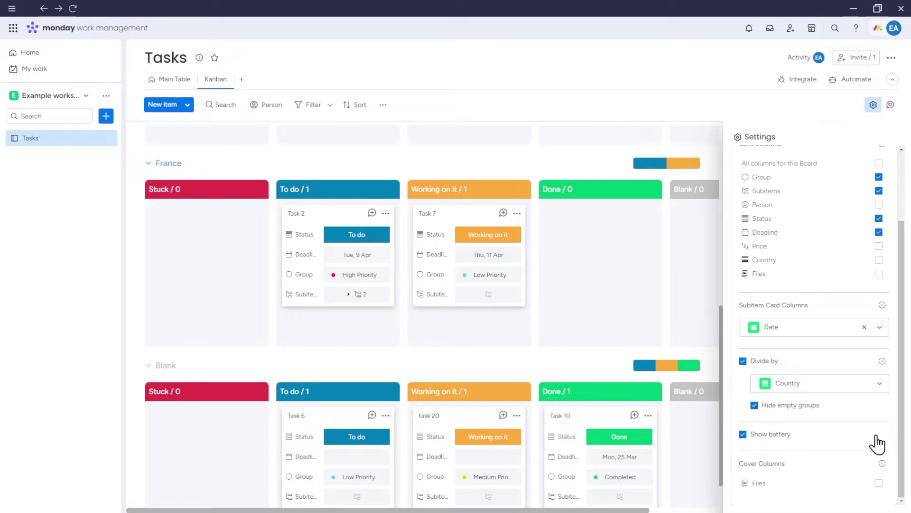
{"action": "left_click", "coordinate": [878, 483]}
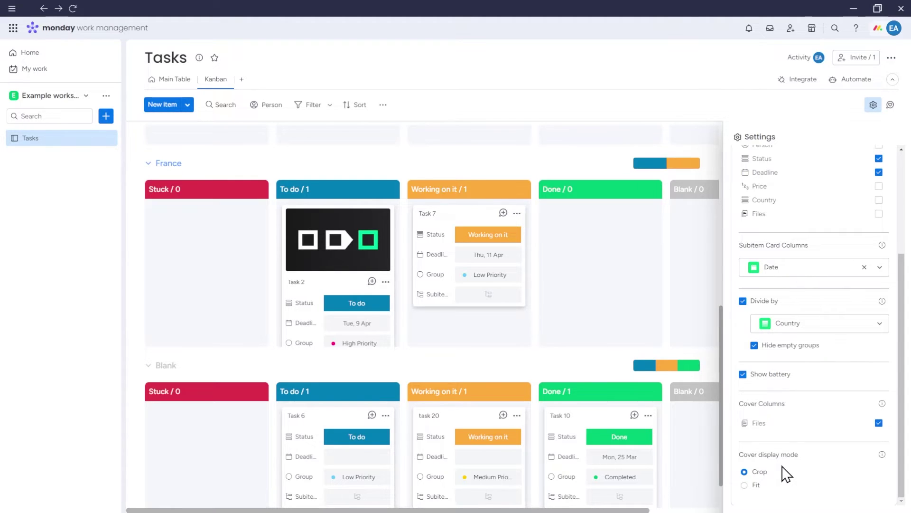
{"action": "left_click", "coordinate": [755, 485]}
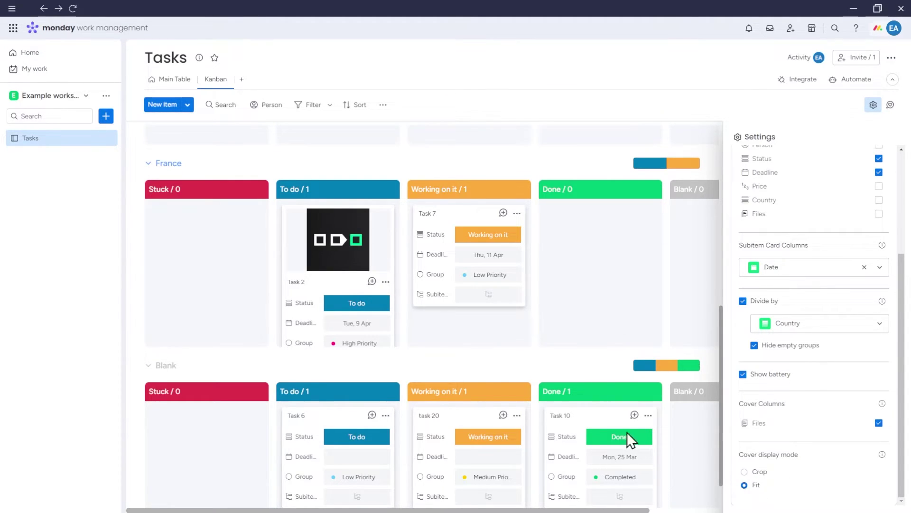
{"action": "left_click", "coordinate": [765, 472]}
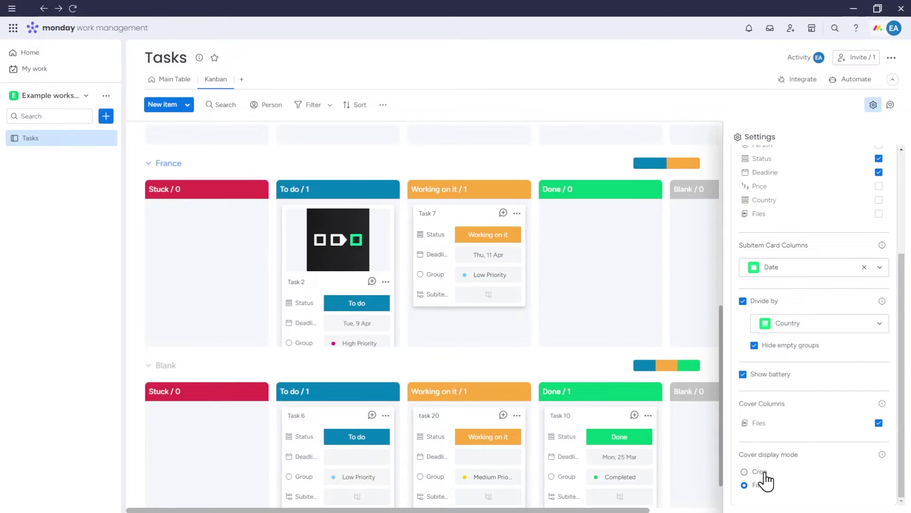
Close the Kanban settings and search the board for 'Task 1', then clear it
{"action": "left_click", "coordinate": [872, 106]}
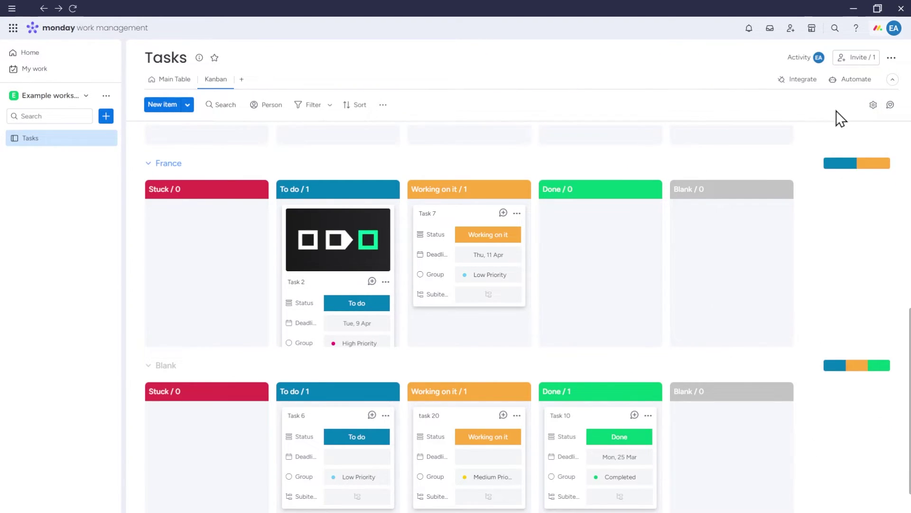
{"action": "left_click", "coordinate": [214, 105]}
{"action": "type", "text": "Task 1"}
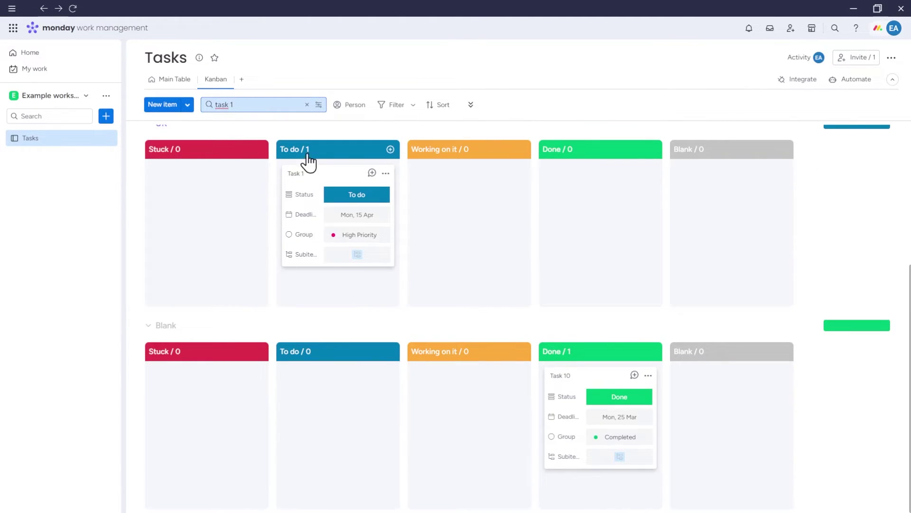
{"action": "key", "text": "ctrl+a"}
{"action": "key", "text": "BackSpace"}
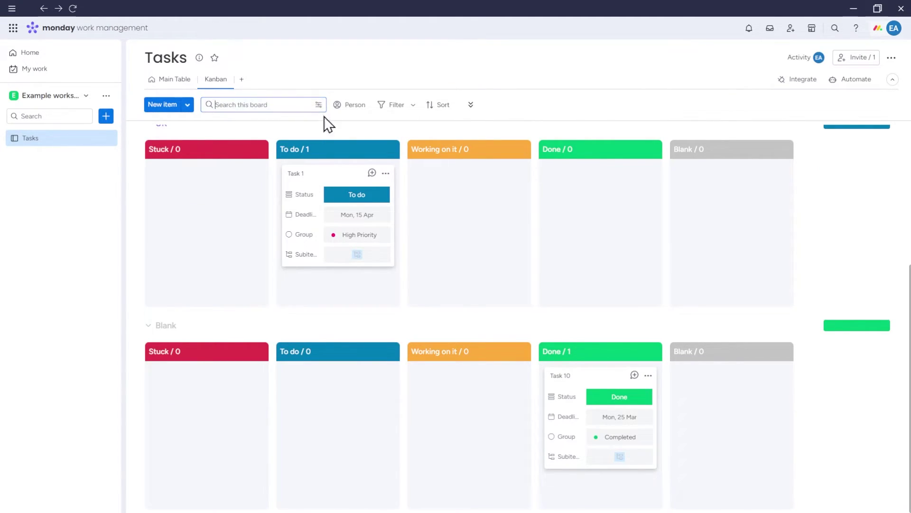
Filter the view by one member's avatar and save the filter to this view
{"action": "left_click", "coordinate": [269, 106]}
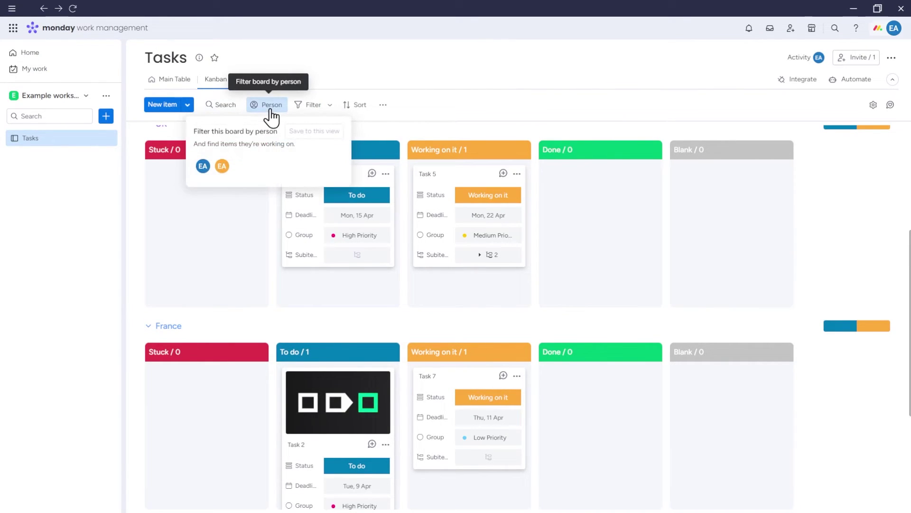
{"action": "left_click", "coordinate": [203, 167]}
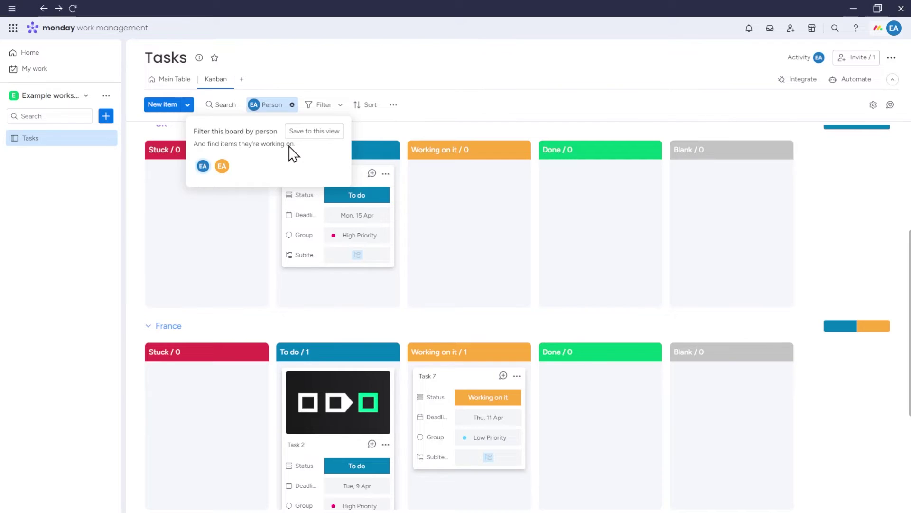
{"action": "left_click", "coordinate": [317, 132]}
{"action": "scroll", "coordinate": [442, 192], "scroll_direction": "down", "scroll_amount": 4}
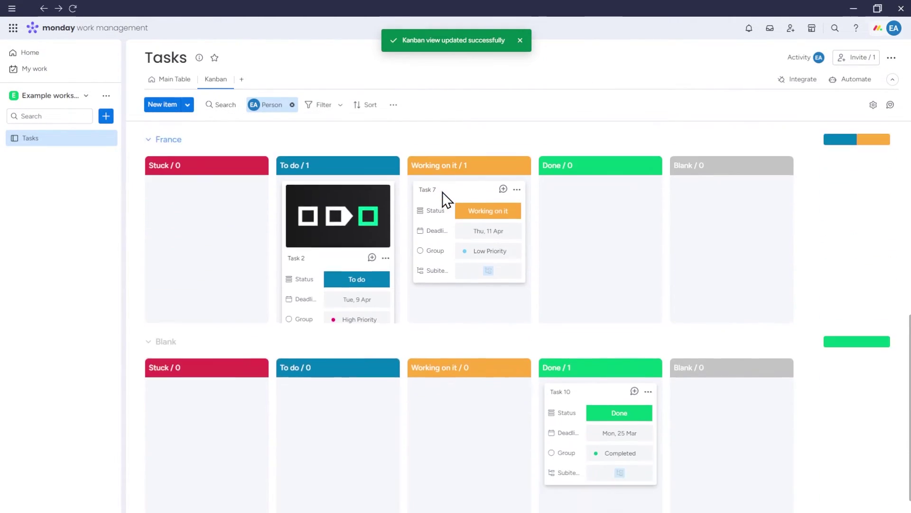
{"action": "scroll", "coordinate": [442, 200], "scroll_direction": "up", "scroll_amount": 5}
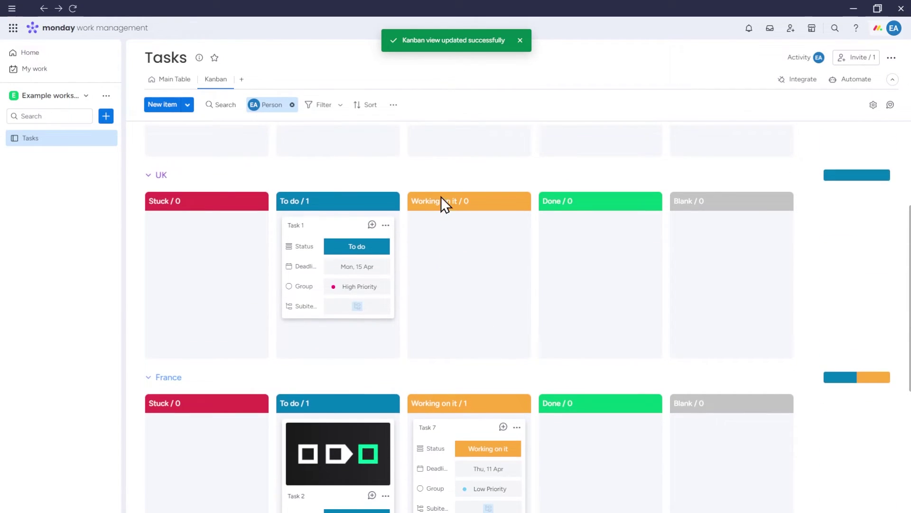
Remove the Person filter, then try a Medium Priority filter and clear it again
{"action": "left_click", "coordinate": [292, 105]}
{"action": "left_click", "coordinate": [308, 105]}
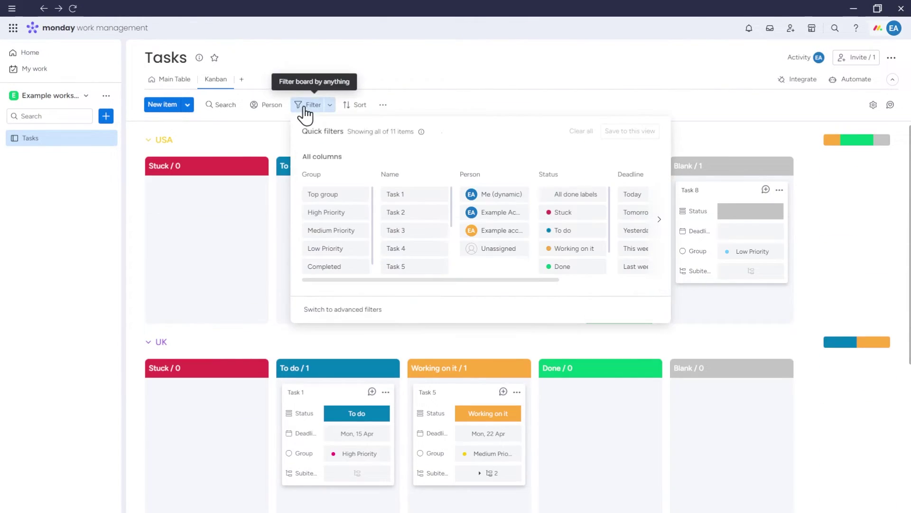
{"action": "left_click", "coordinate": [366, 316]}
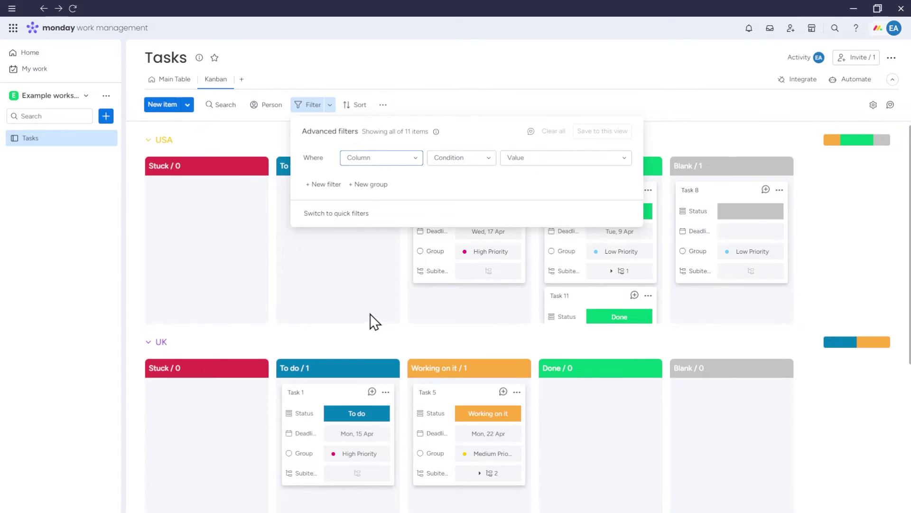
{"action": "left_click", "coordinate": [354, 222]}
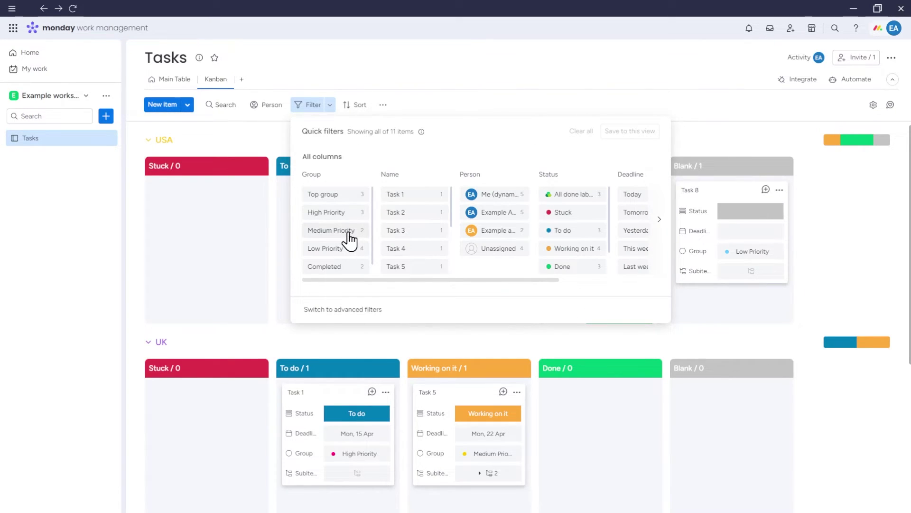
{"action": "left_click", "coordinate": [348, 232]}
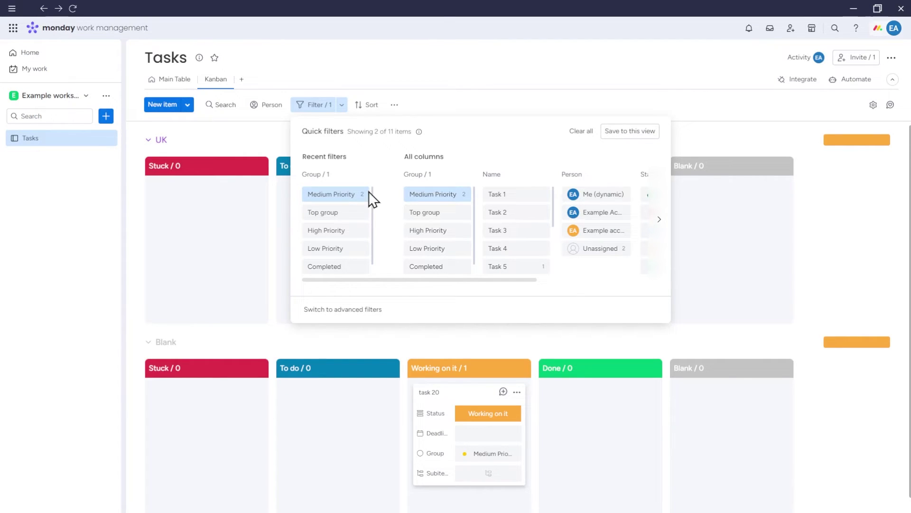
{"action": "left_click", "coordinate": [340, 194]}
{"action": "left_click", "coordinate": [430, 115]}
Try sorting the board by Deadline ascending, then remove that sort
{"action": "left_click", "coordinate": [355, 105]}
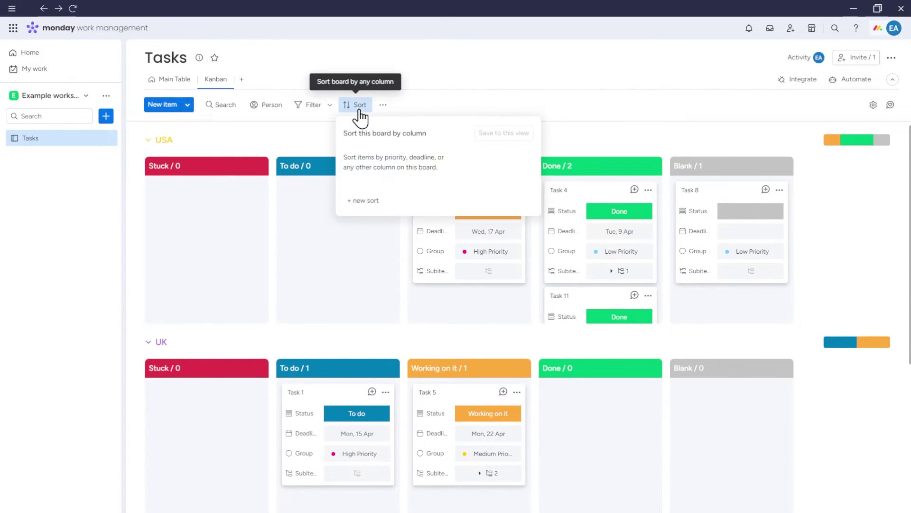
{"action": "left_click", "coordinate": [362, 201]}
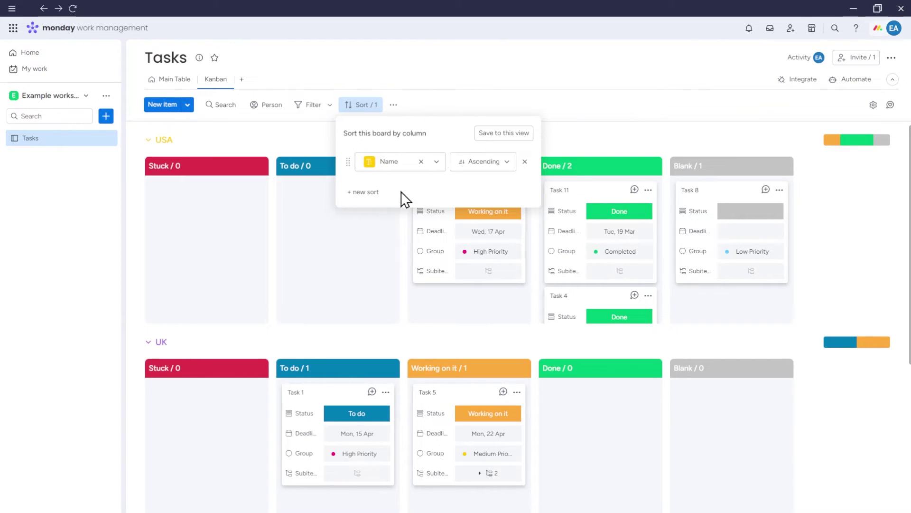
{"action": "left_click", "coordinate": [435, 161]}
{"action": "left_click", "coordinate": [415, 261]}
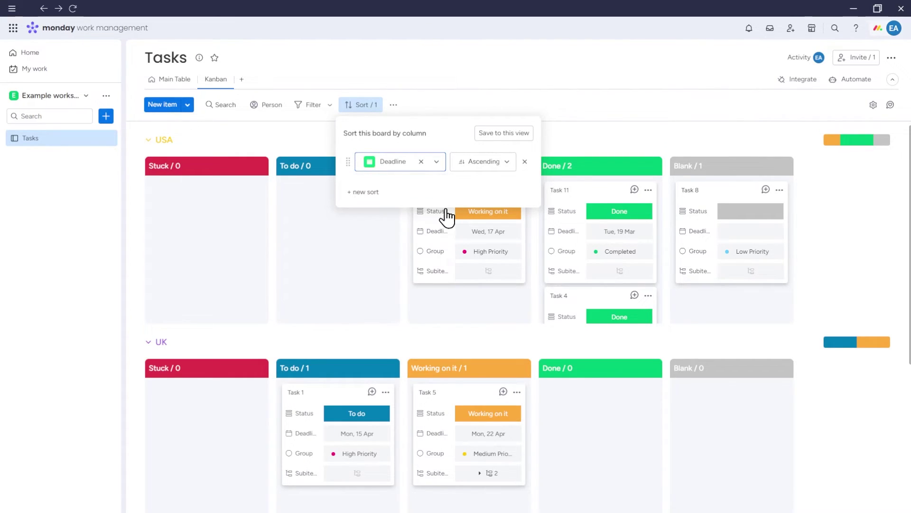
{"action": "left_click", "coordinate": [488, 164]}
{"action": "left_click", "coordinate": [484, 179]}
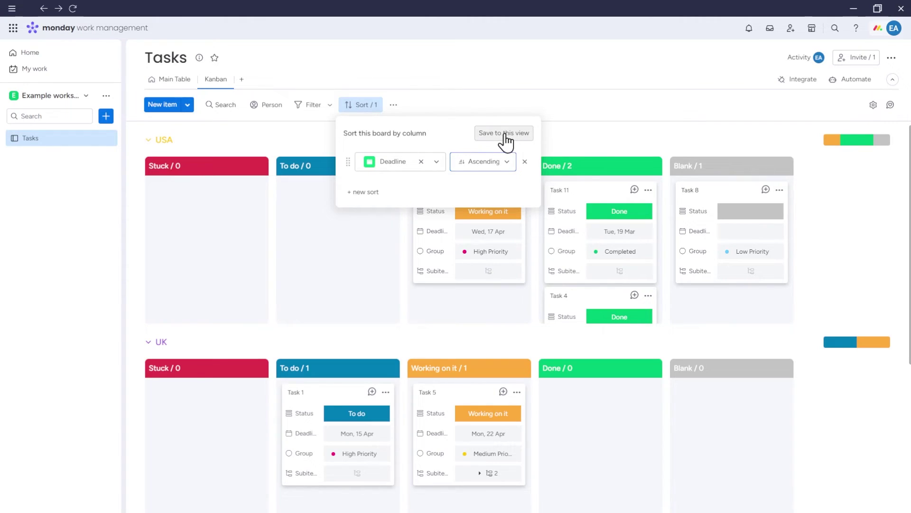
{"action": "left_click", "coordinate": [525, 161]}
{"action": "left_click", "coordinate": [543, 142]}
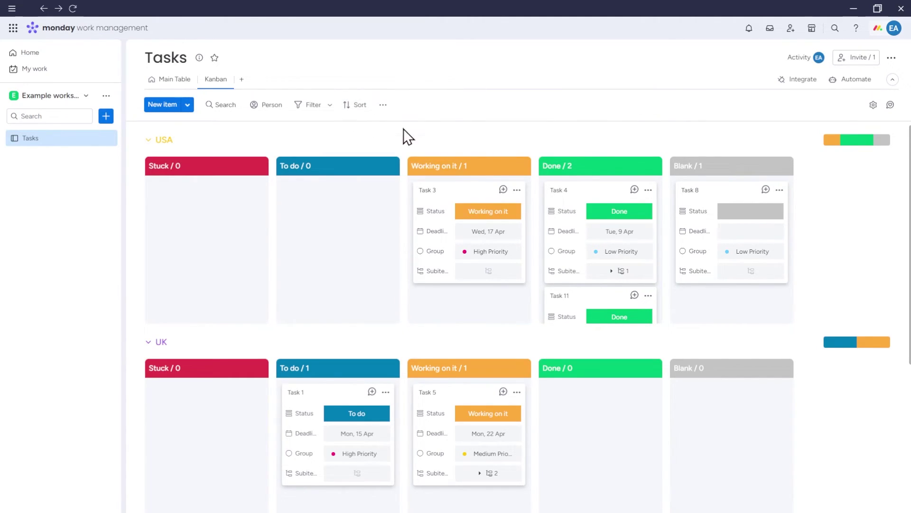
Uncheck 'Working on it' under Hide, leaving Stuck, To do, Done and Blank per country
{"action": "left_click", "coordinate": [383, 105]}
{"action": "mouse_move", "coordinate": [391, 128]}
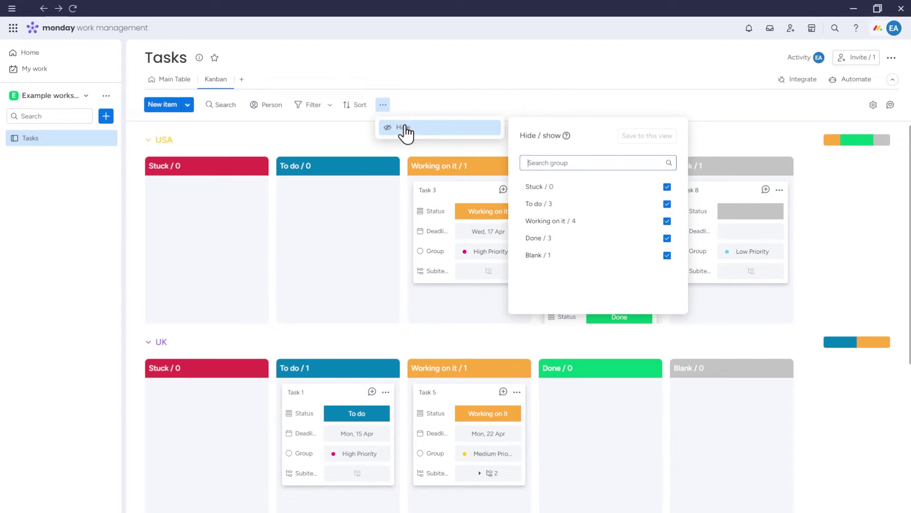
{"action": "left_click", "coordinate": [590, 223]}
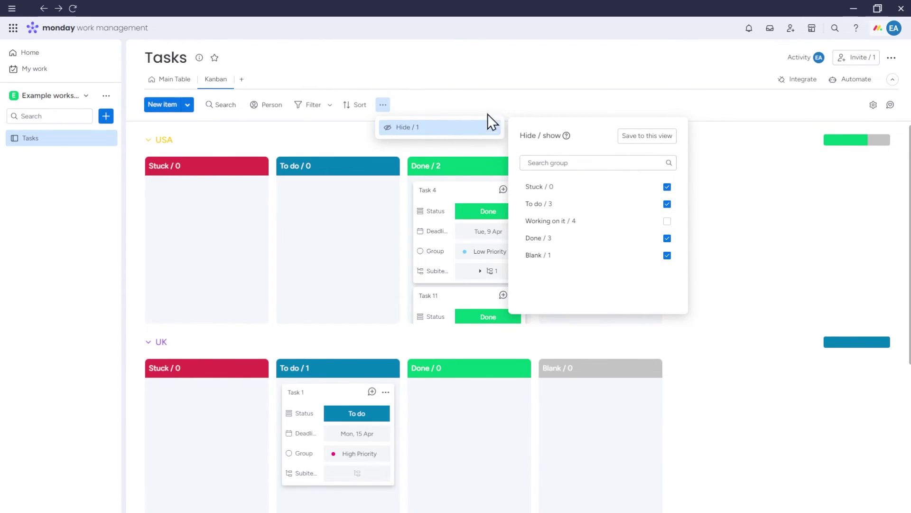
{"action": "left_click", "coordinate": [481, 102]}
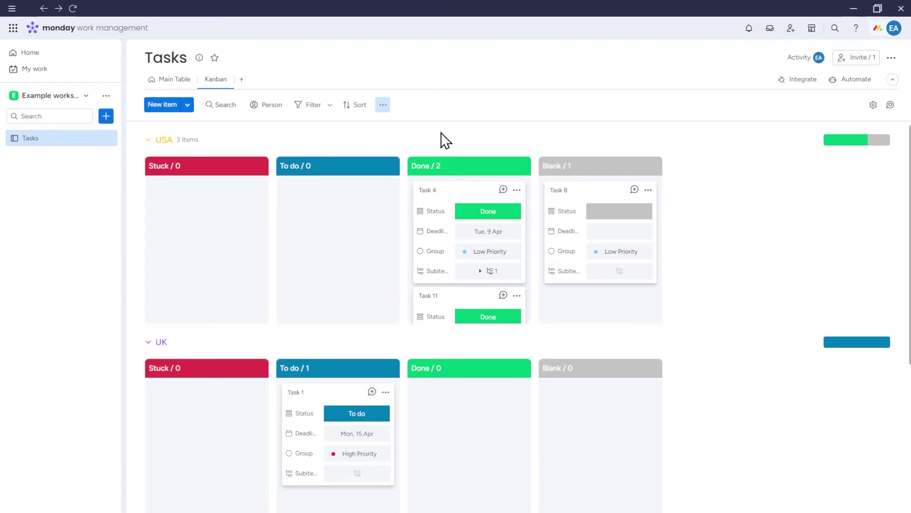